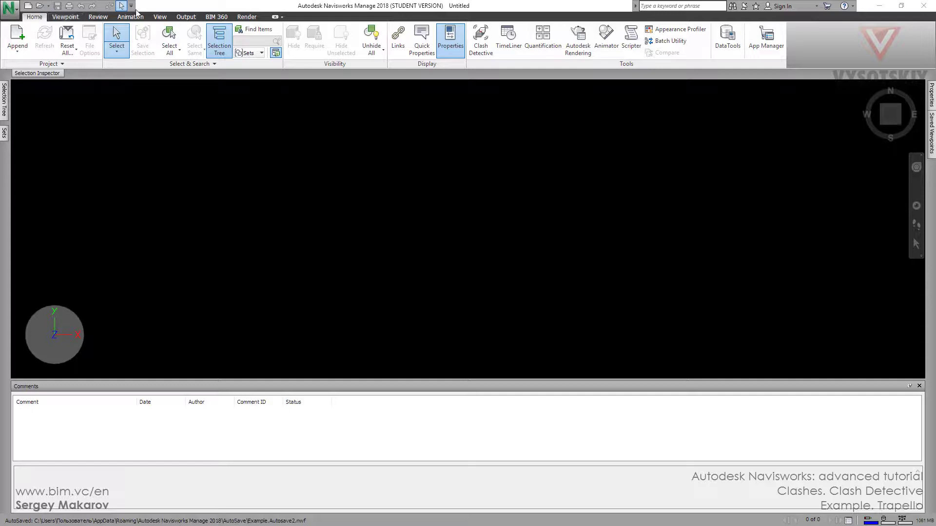
pyautogui.click(492, 45)
pyautogui.click(492, 46)
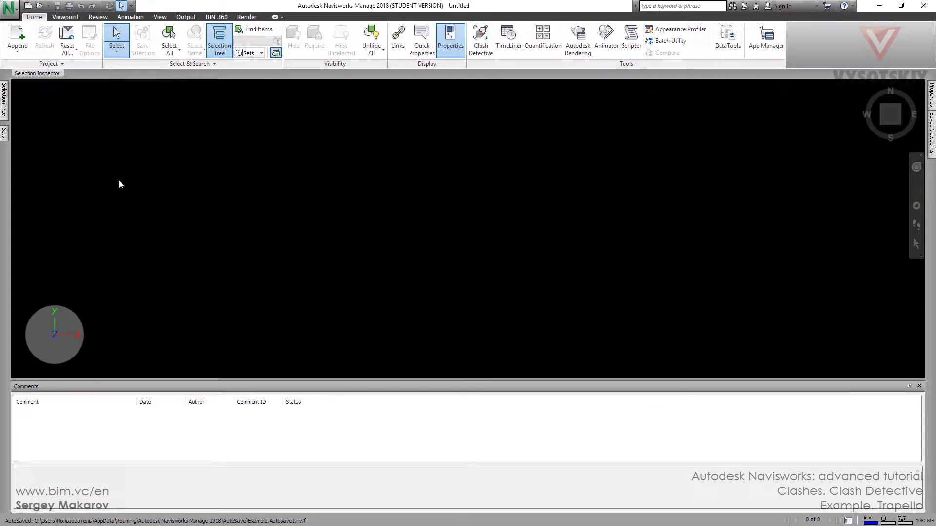
# Open Example.nwf from the Example folder
pyautogui.click(40, 6)
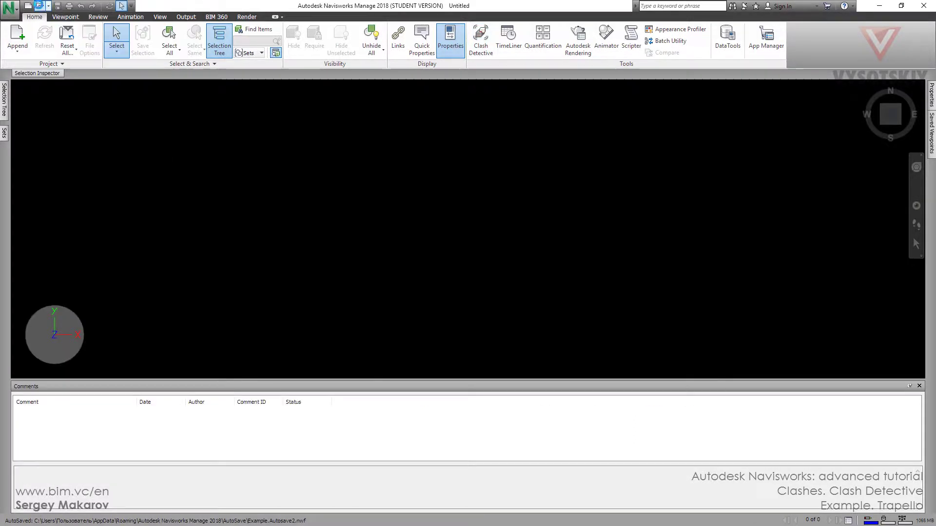
pyautogui.click(499, 185)
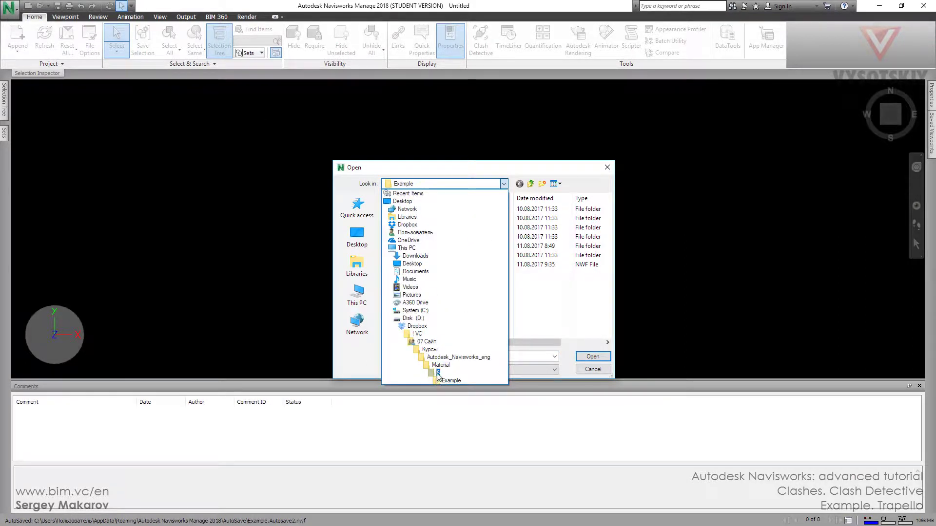
pyautogui.click(440, 380)
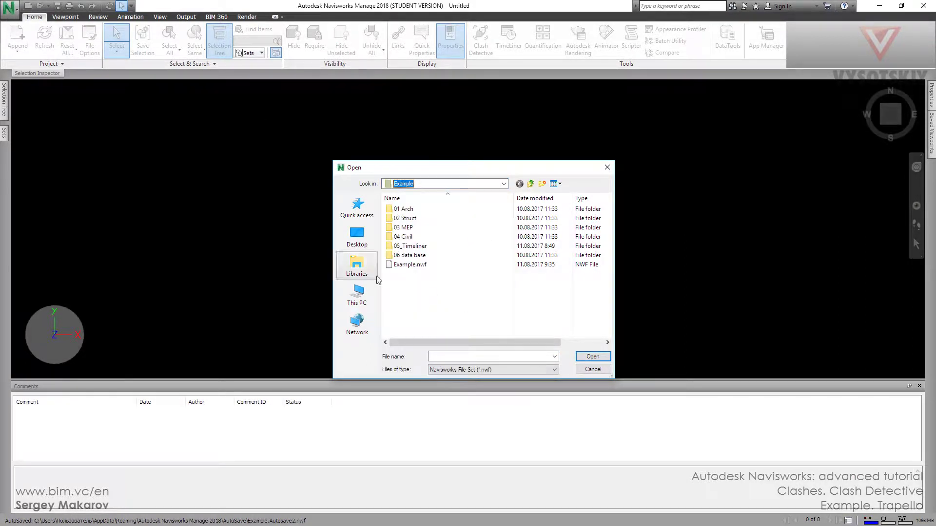
pyautogui.click(396, 266)
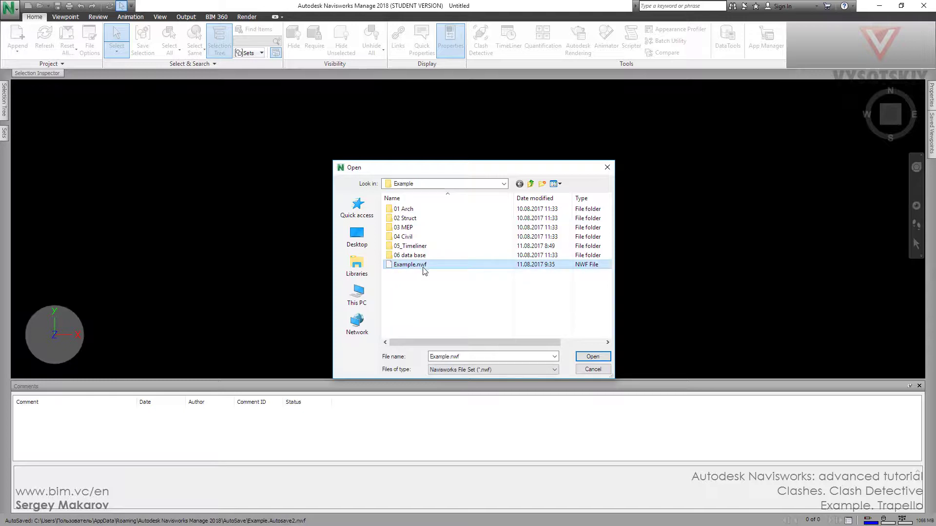
pyautogui.click(592, 356)
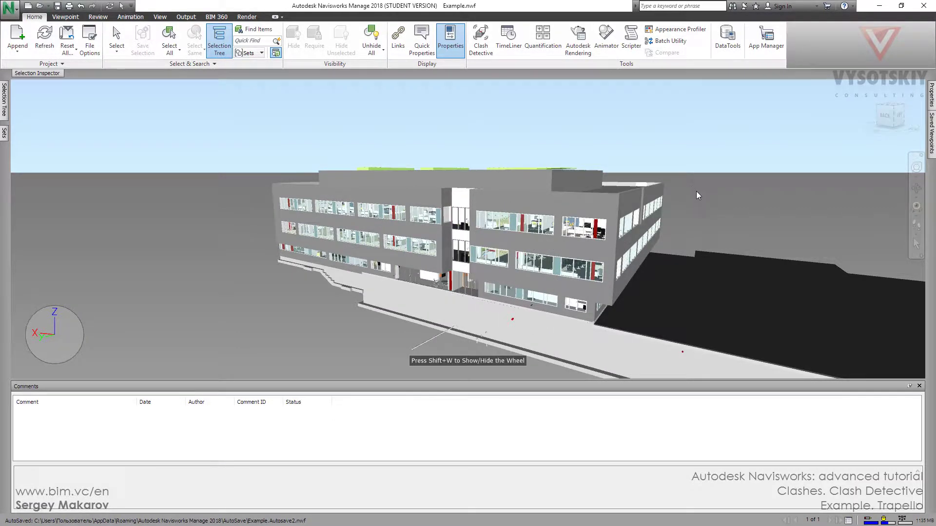
# Show Clash Detective for the building model and add a new clash test
pyautogui.keyDown('shift'); pyautogui.moveTo(696, 192); pyautogui.dragTo(563, 222, button='middle'); pyautogui.keyUp('shift')
pyautogui.scroll(-6, 533, 197)
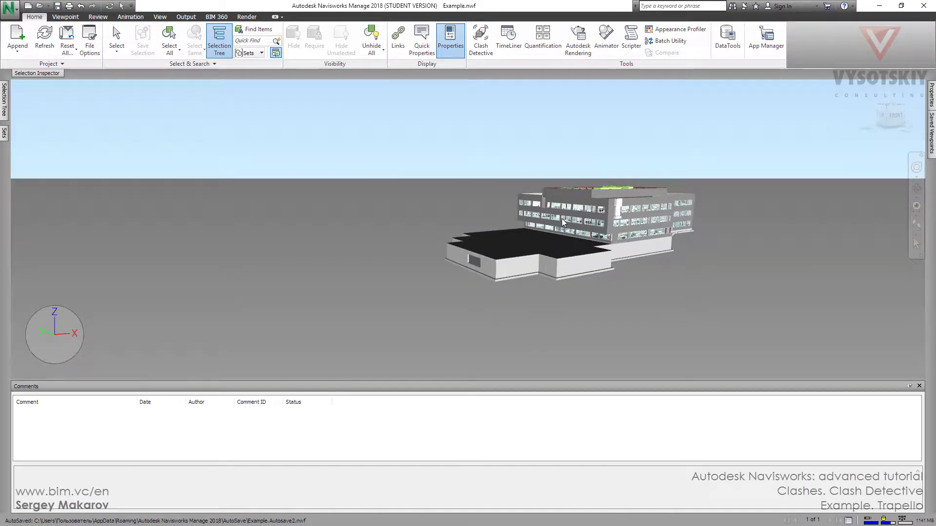
pyautogui.click(489, 52)
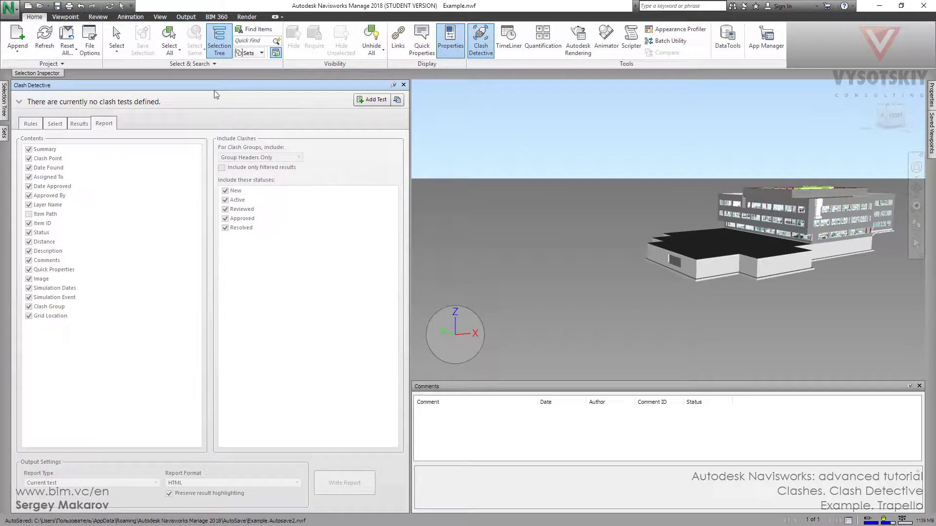
pyautogui.click(371, 100)
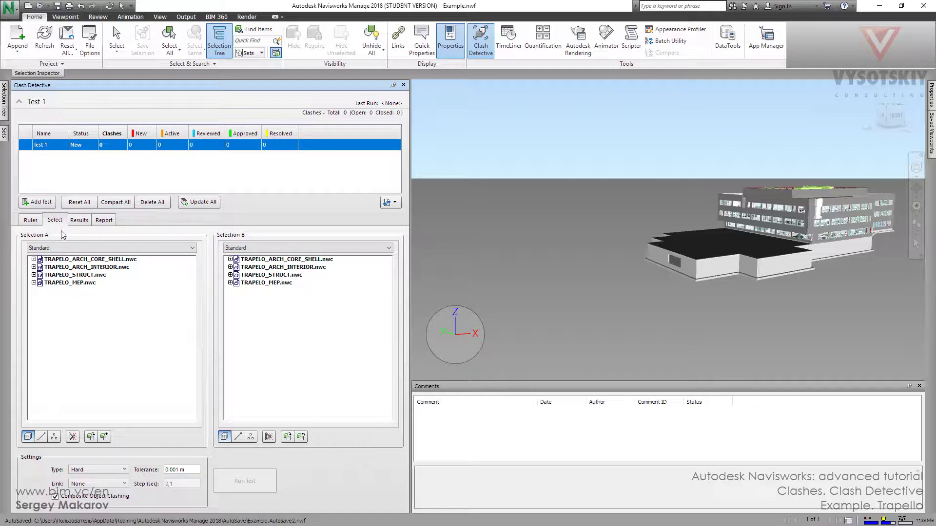
# Pick TRAPELO_ARCH_CORE_SHELL.nwc as Selection A and TRAPELO_ARCH_INTERIOR.nwc as Selection B, and expand the levels of the core shell and structural models
pyautogui.click(90, 259)
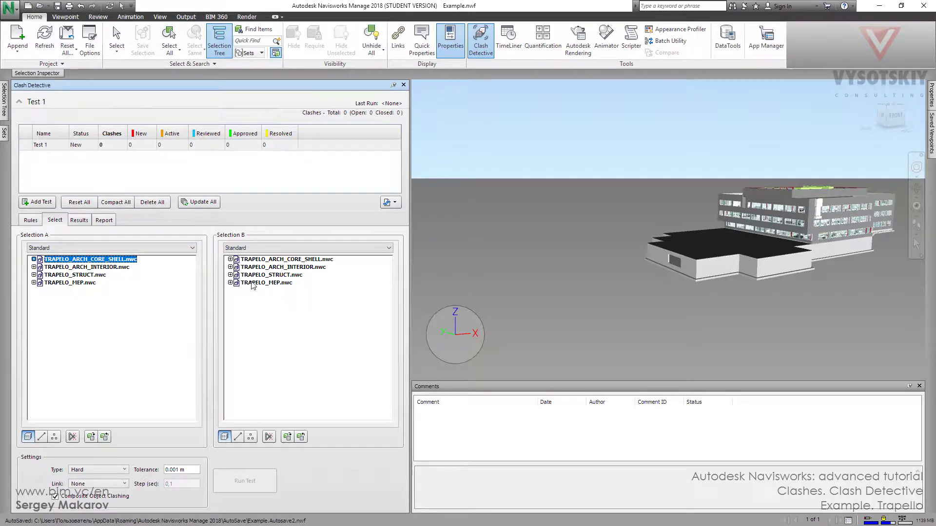
pyautogui.click(266, 268)
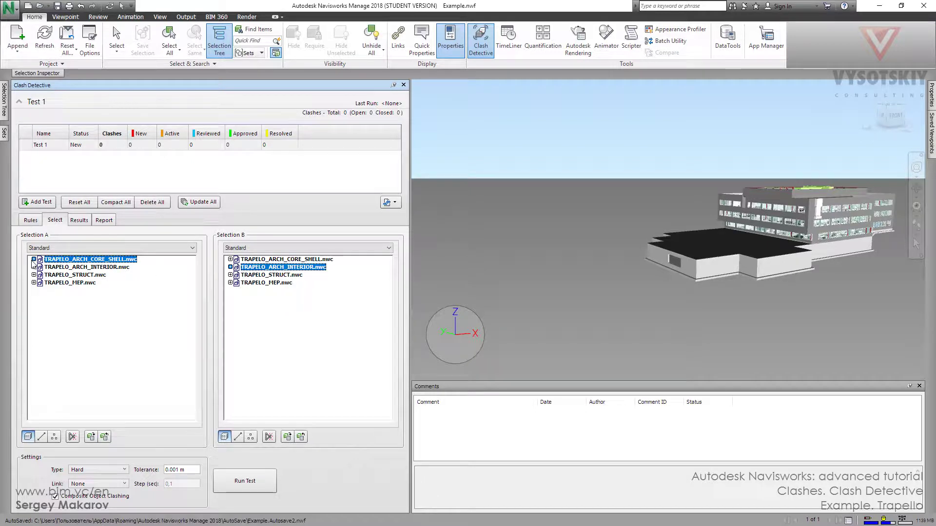
pyautogui.click(33, 261)
pyautogui.click(33, 260)
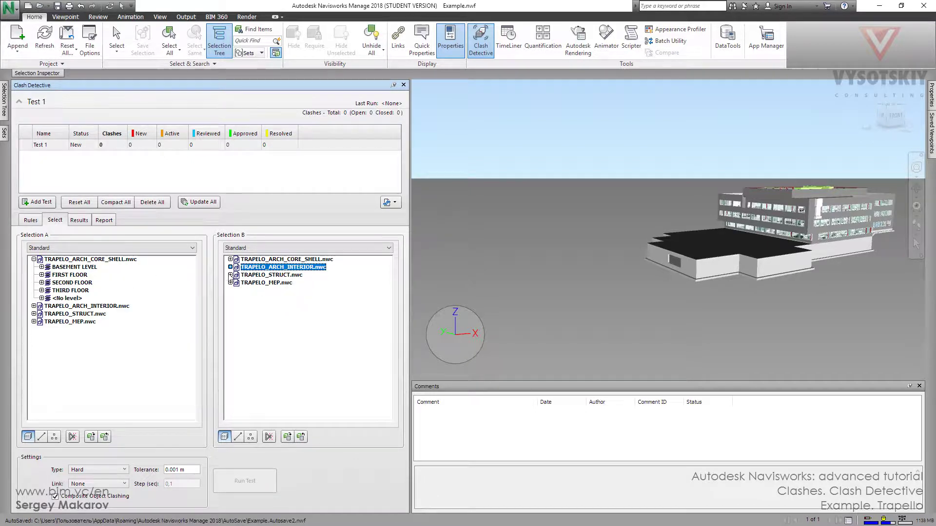
pyautogui.click(230, 275)
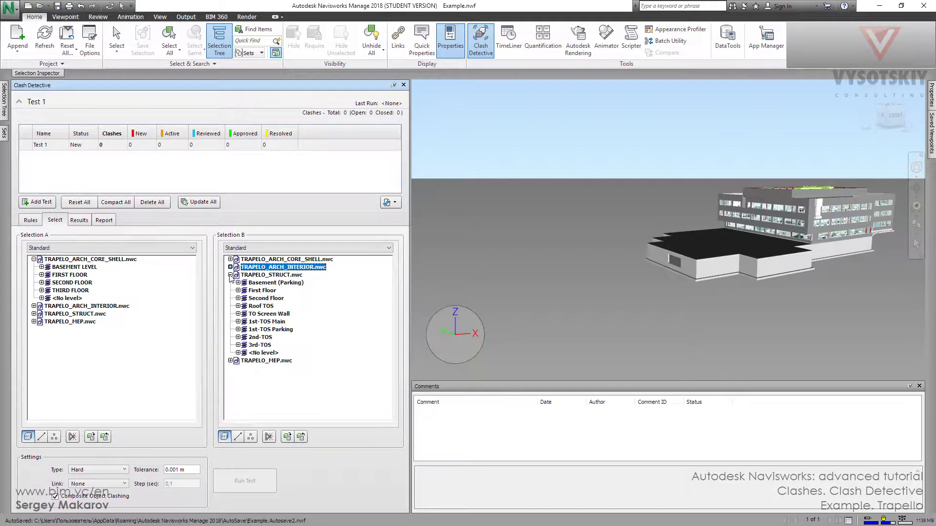
# Switch both Selection A and Selection B from the Standard tree to Sets
pyautogui.click(153, 249)
pyautogui.click(159, 279)
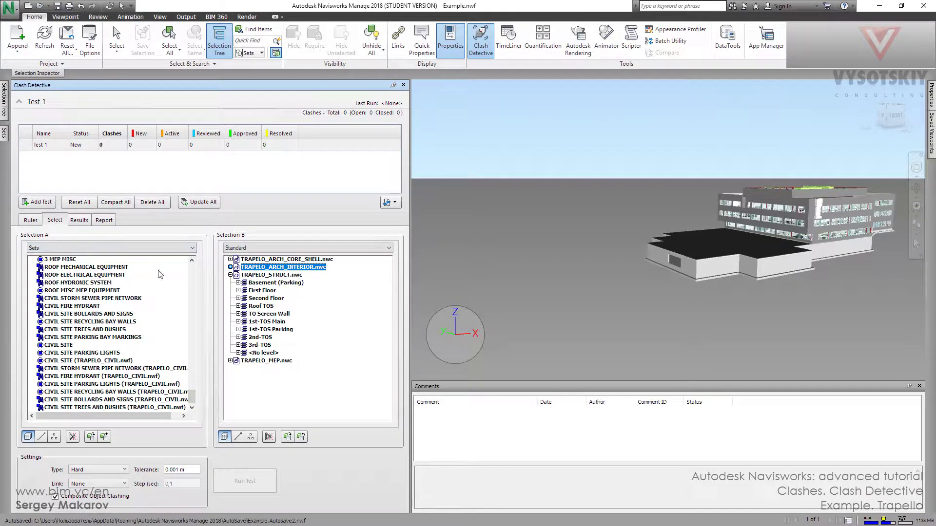
pyautogui.click(273, 248)
pyautogui.click(247, 282)
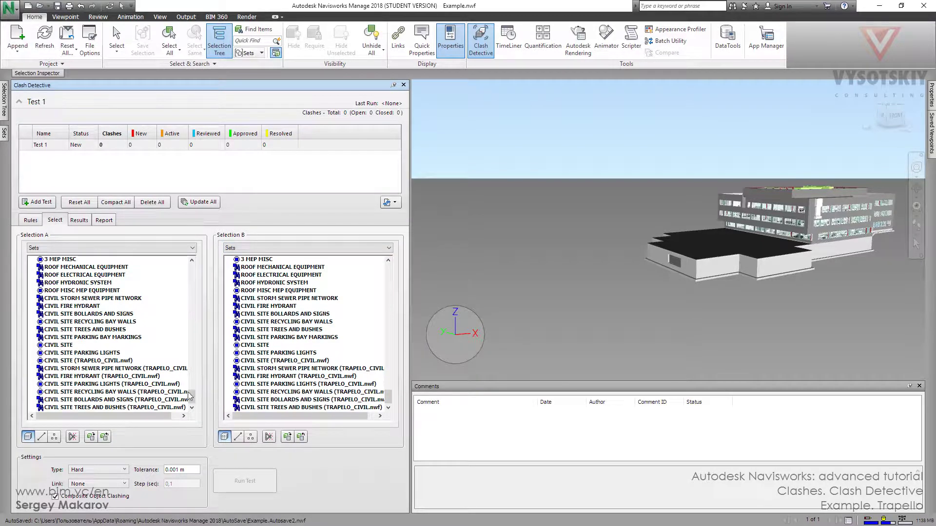
# Choose the sets from 1 STRUCTURAL FLOOR - CONCRETE ON METAL DECK through 1 STRUCTURAL FRAMING as Selection A
pyautogui.moveTo(191, 397); pyautogui.dragTo(178, 326)
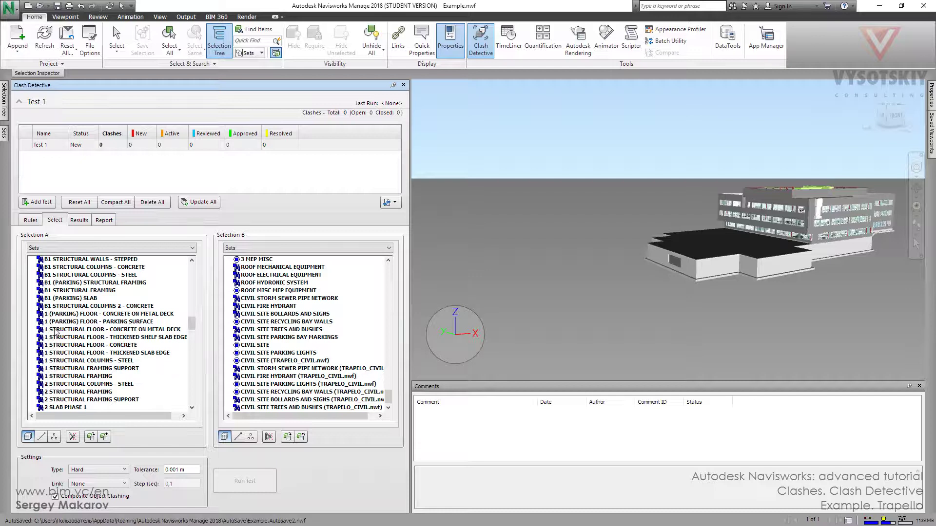
pyautogui.click(142, 330)
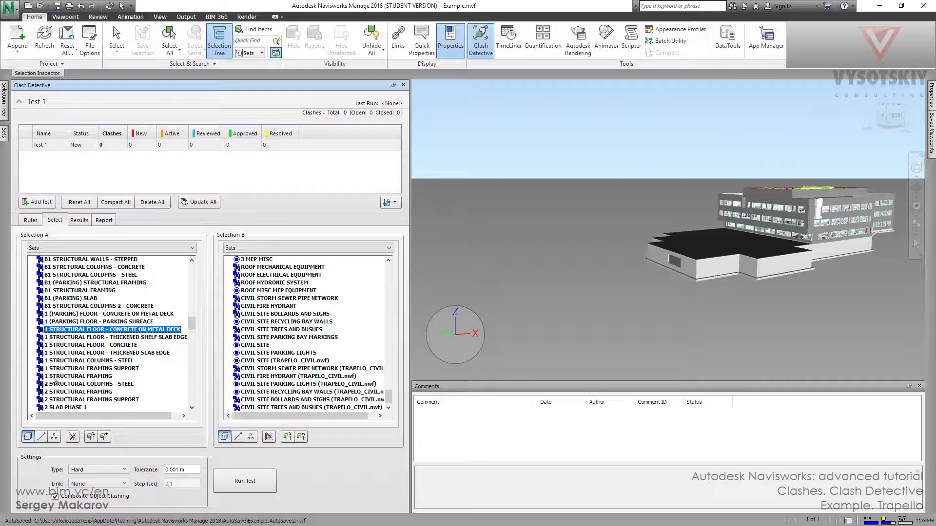
pyautogui.keyDown('shift'); pyautogui.click(53, 375); pyautogui.keyUp('shift')
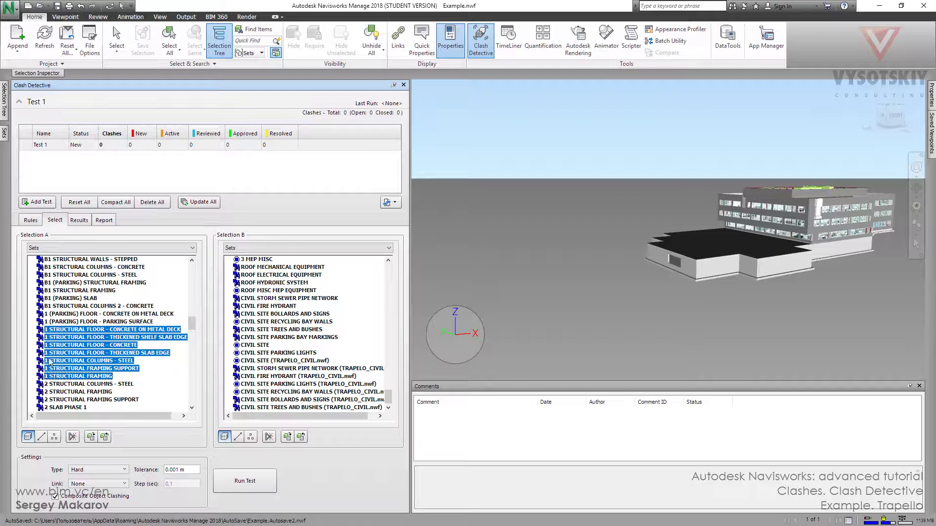
# Isolate the chosen level 1 structural sets in the model to inspect them, and unhide everything again
pyautogui.rightClick(90, 333)
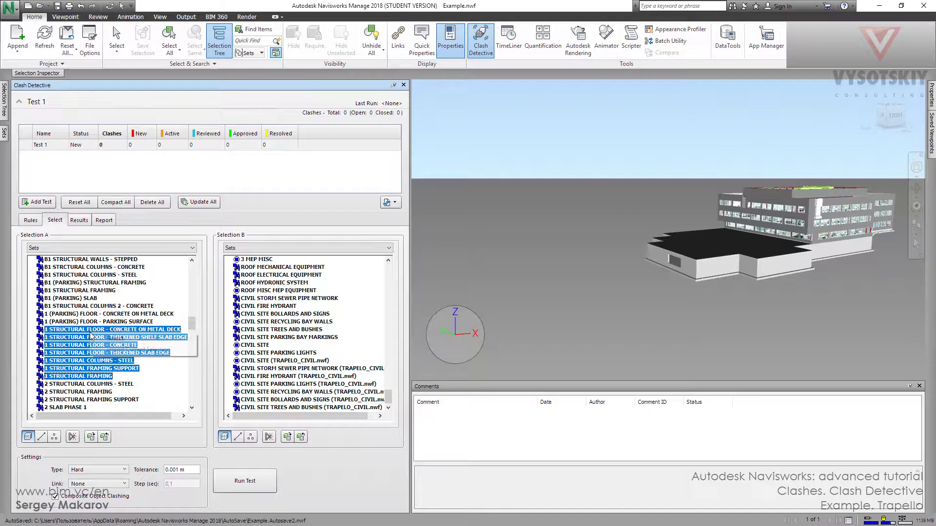
pyautogui.click(116, 340)
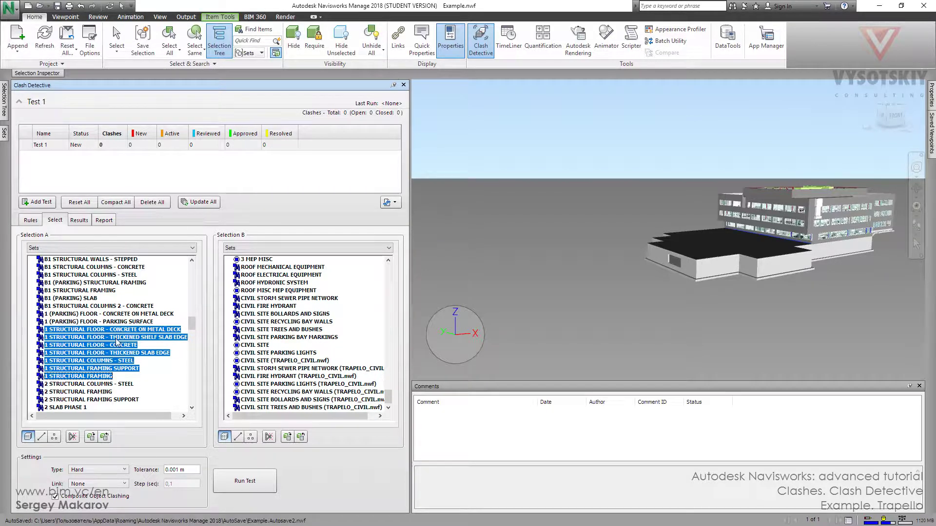
pyautogui.click(341, 41)
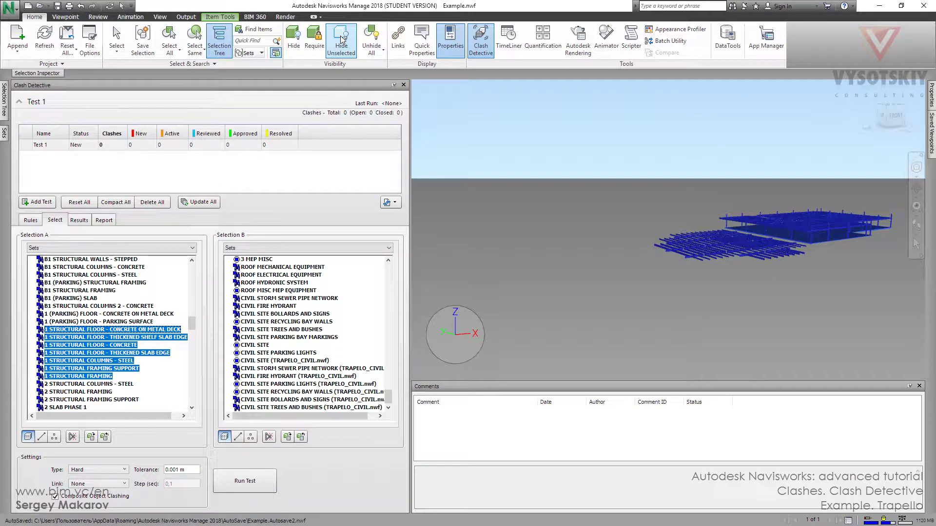
pyautogui.click(368, 42)
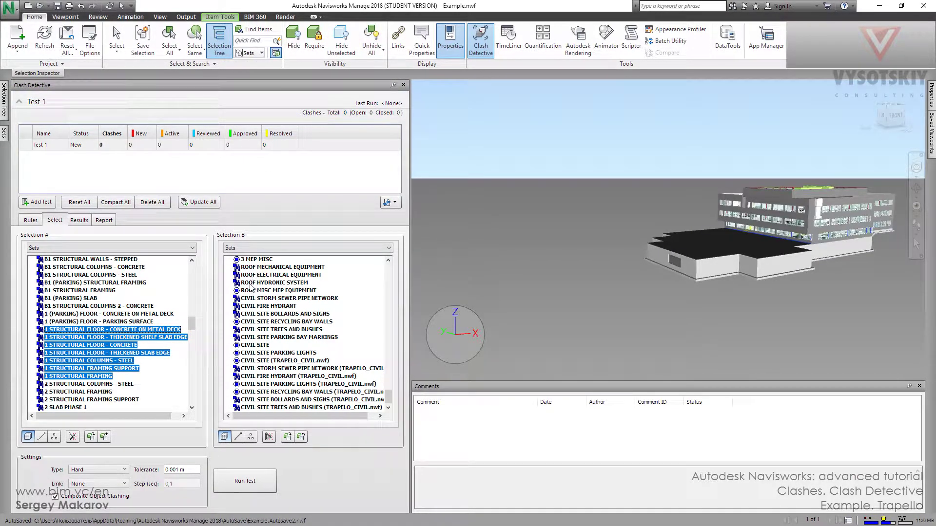
# Choose the 1 MECHANICAL EQUIPMENT set as Selection B, briefly isolating its items in the model before unhiding everything
pyautogui.moveTo(389, 397); pyautogui.dragTo(388, 371)
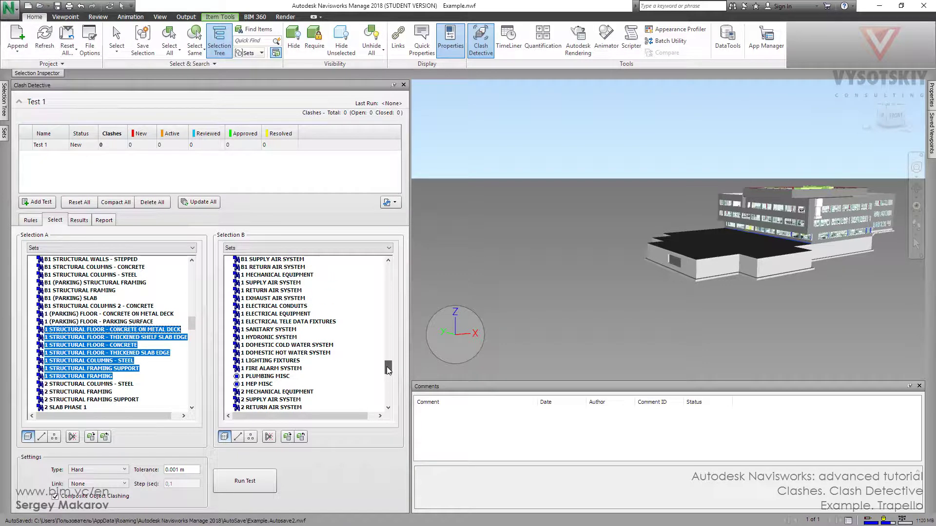
pyautogui.click(287, 275)
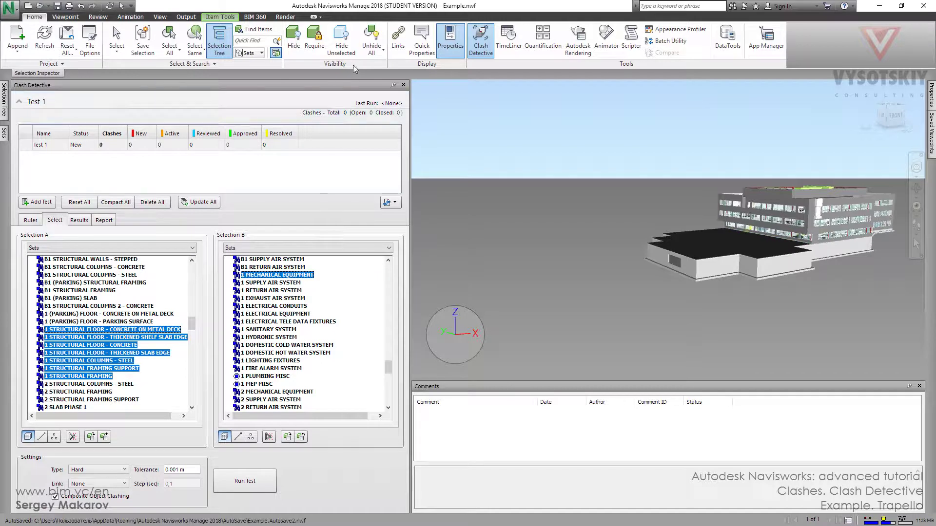
pyautogui.click(341, 44)
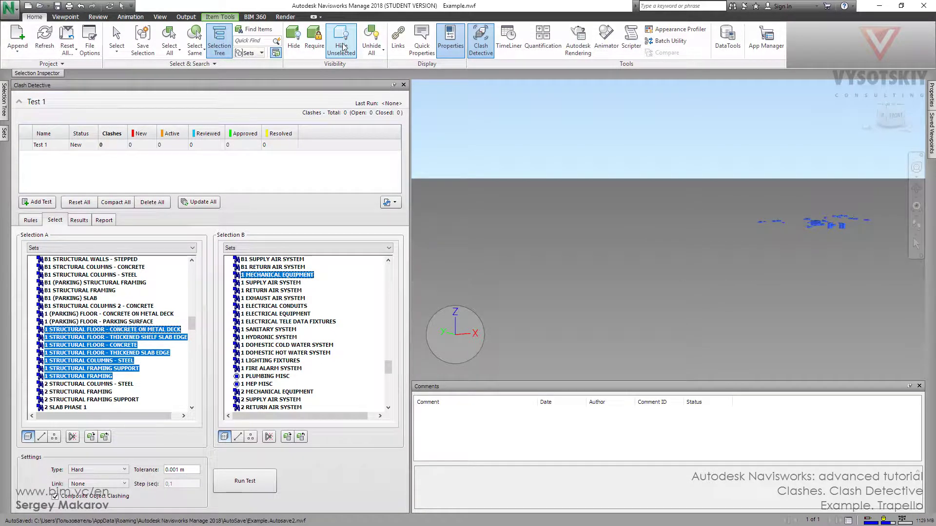
pyautogui.click(370, 44)
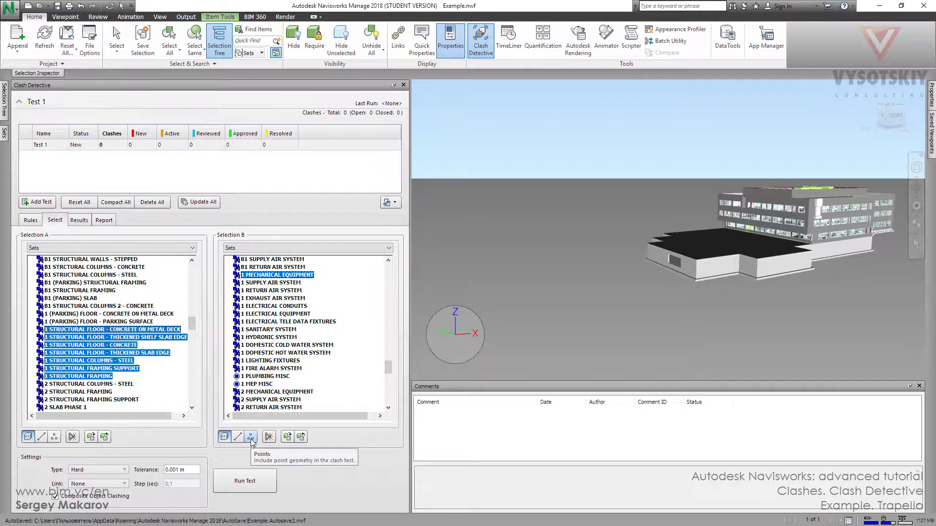
# Run the clash test and review the results Clash1 to Clash5 in the model
pyautogui.click(247, 482)
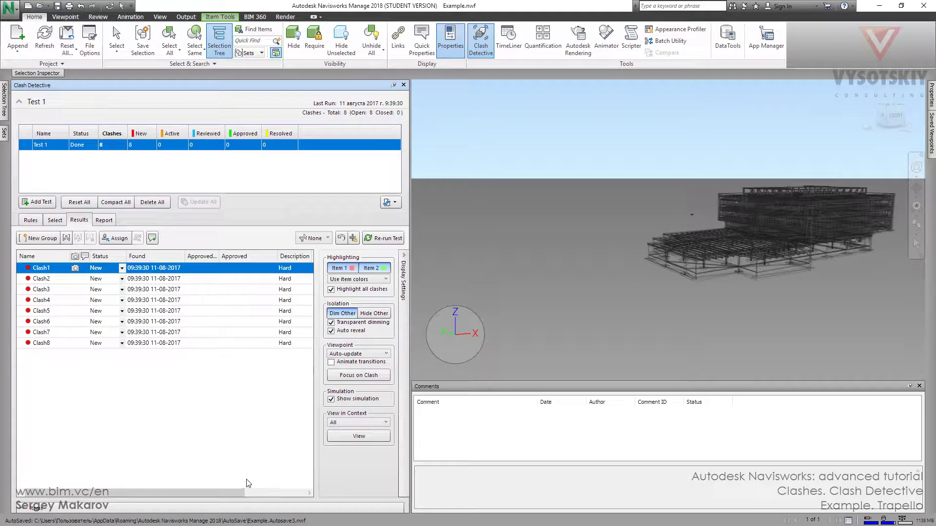
pyautogui.click(57, 281)
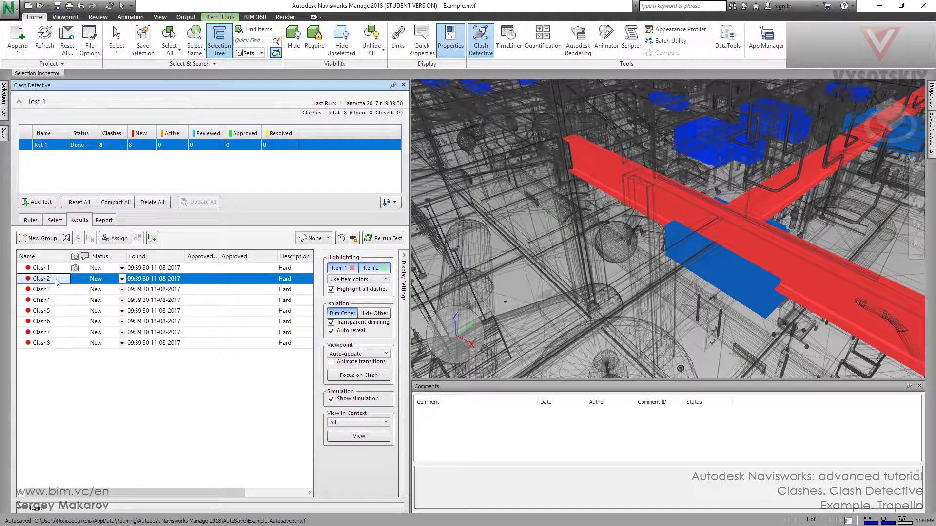
pyautogui.click(54, 270)
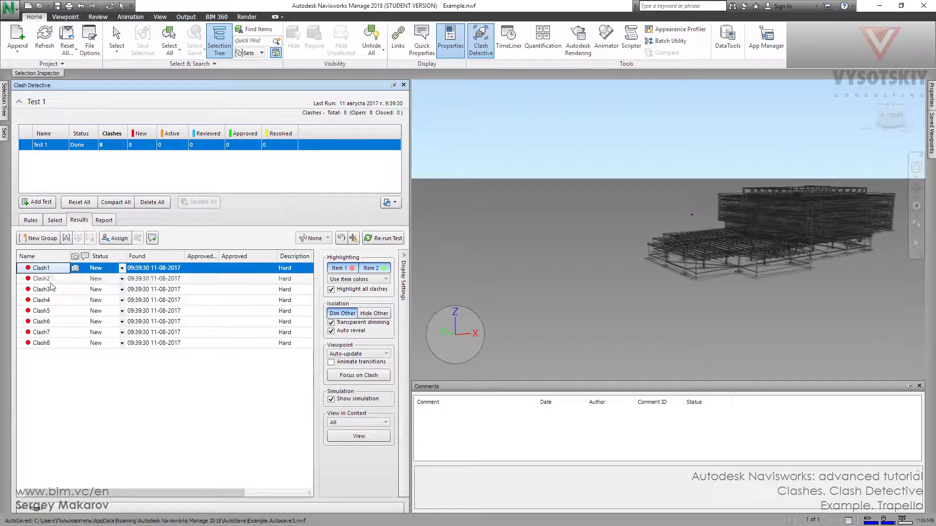
pyautogui.click(54, 280)
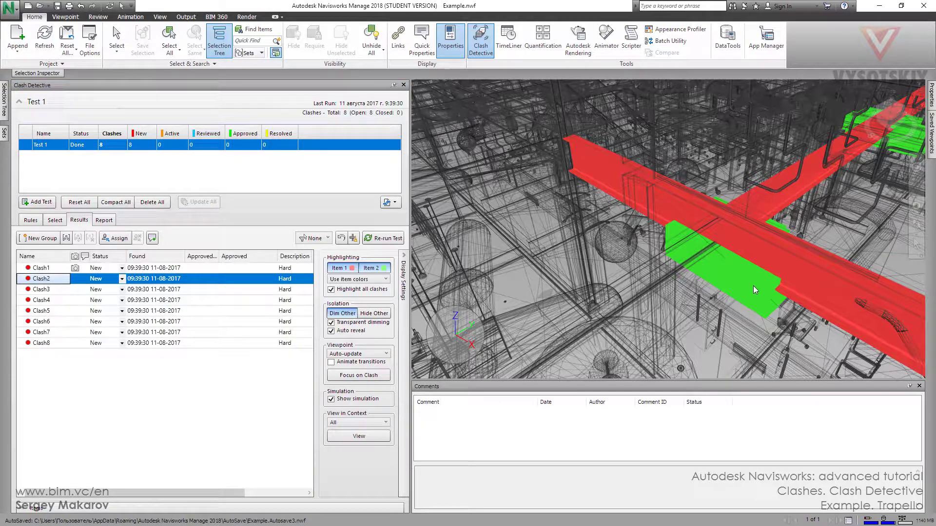
pyautogui.click(59, 290)
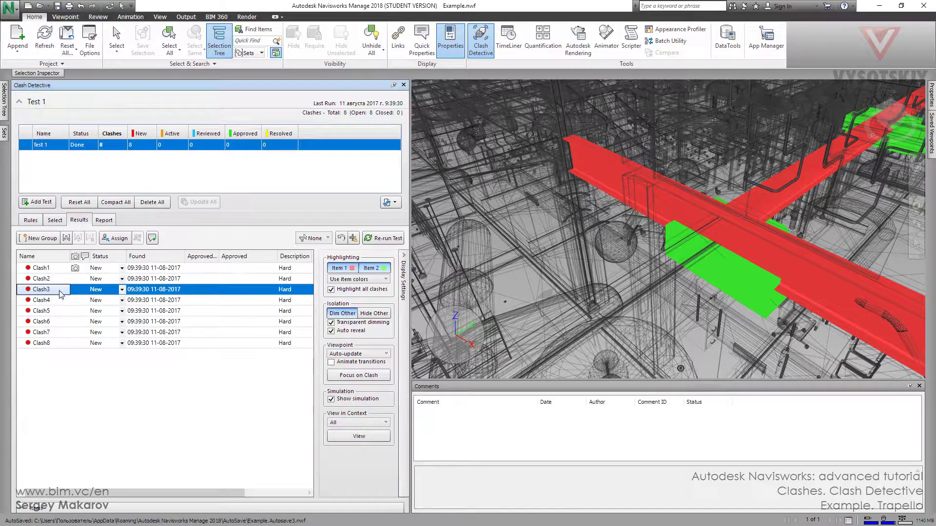
pyautogui.click(55, 302)
pyautogui.click(55, 312)
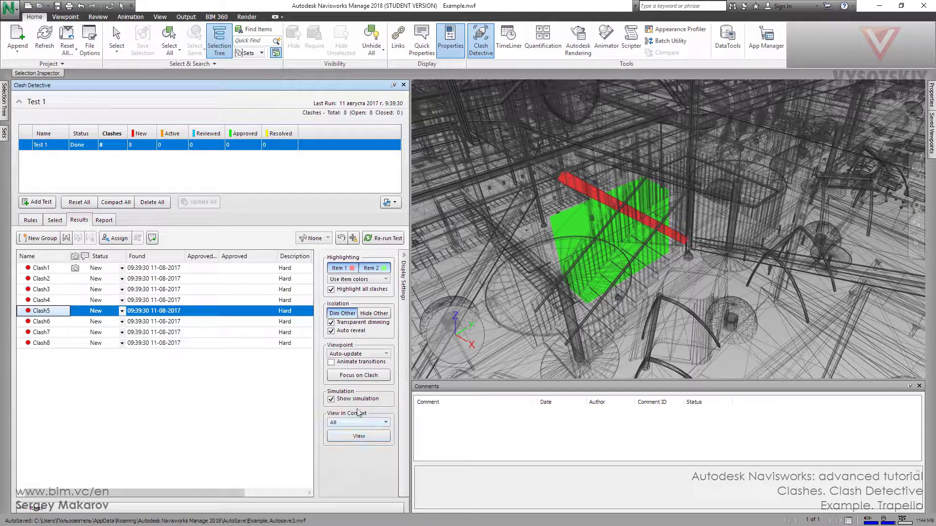
# Toggle the results' display settings and view Clash5 in the context of the whole model with the All option
pyautogui.click(404, 259)
pyautogui.click(405, 260)
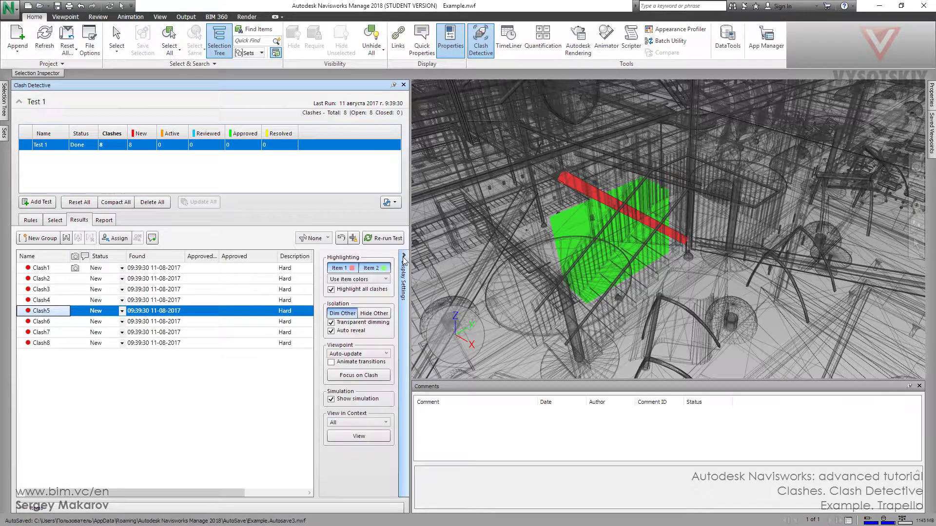
pyautogui.click(354, 438)
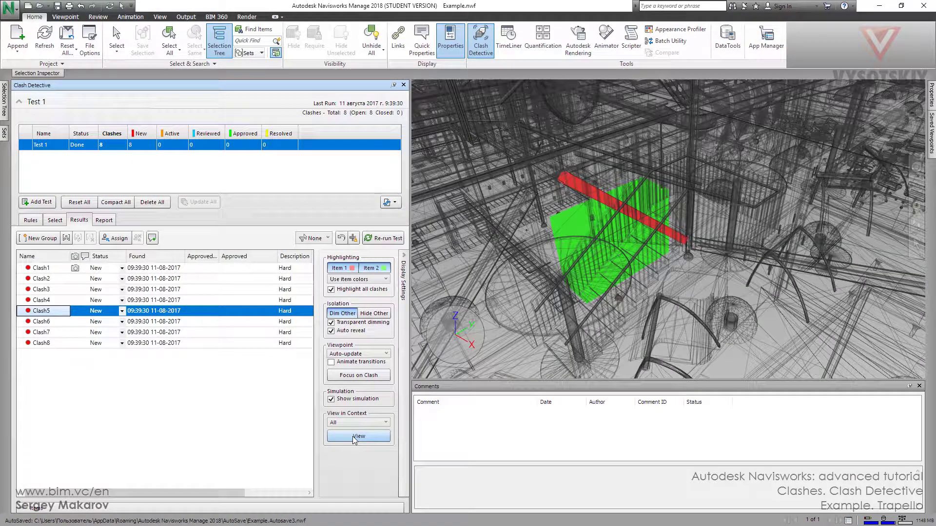
pyautogui.click(354, 438)
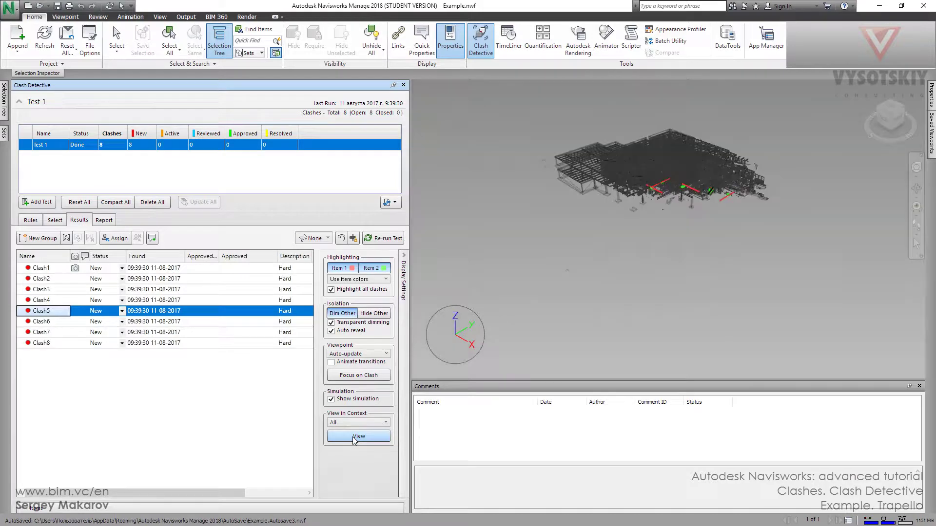
# Check Clash7 in the model, and write an HTML report of the current test as Test 1.html in the Example folder
pyautogui.click(48, 333)
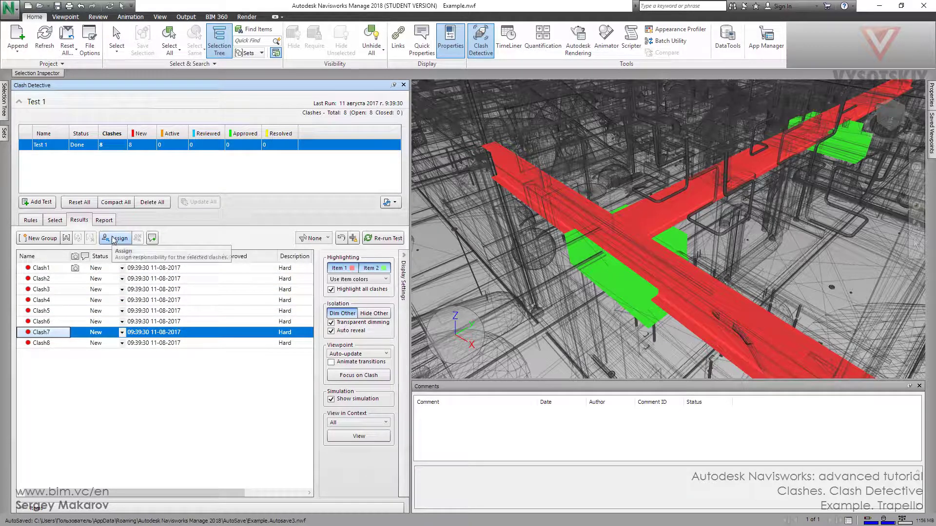
pyautogui.click(104, 221)
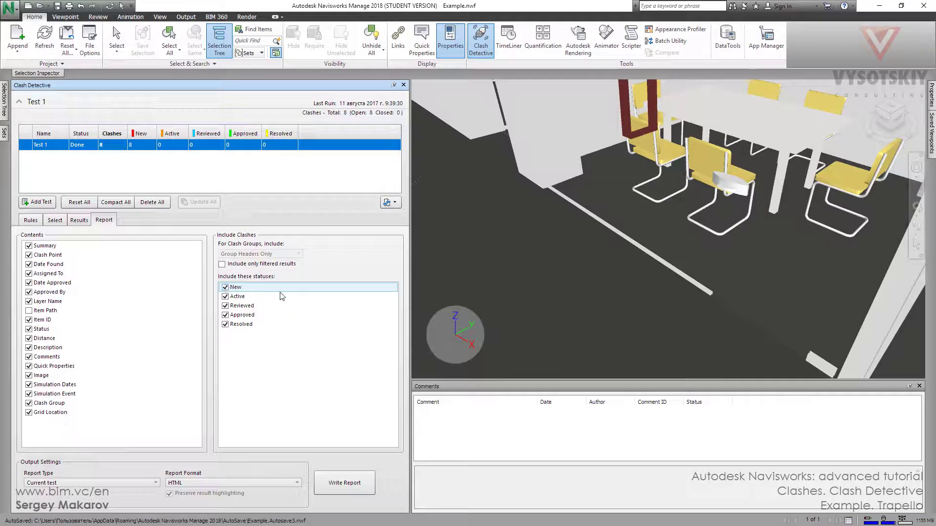
pyautogui.click(77, 220)
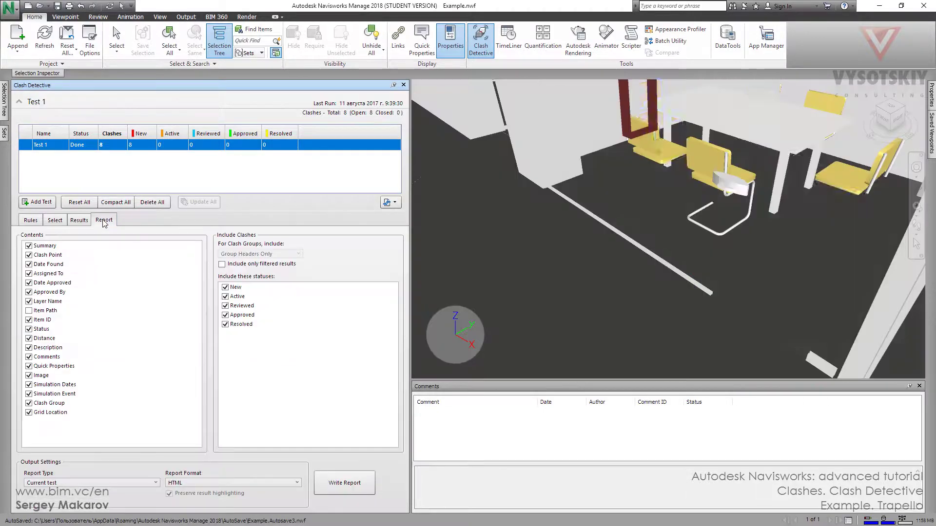
pyautogui.click(104, 220)
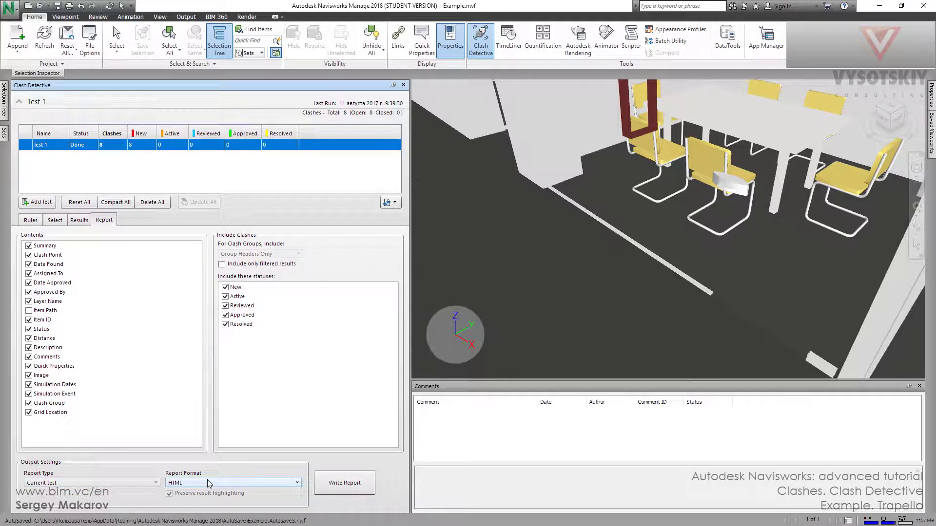
pyautogui.click(194, 484)
pyautogui.click(192, 449)
pyautogui.click(337, 482)
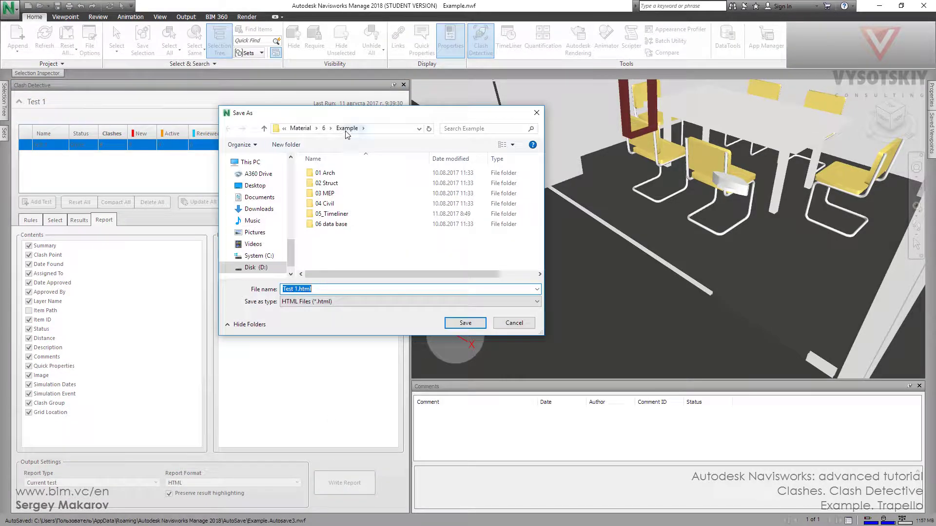
pyautogui.click(463, 323)
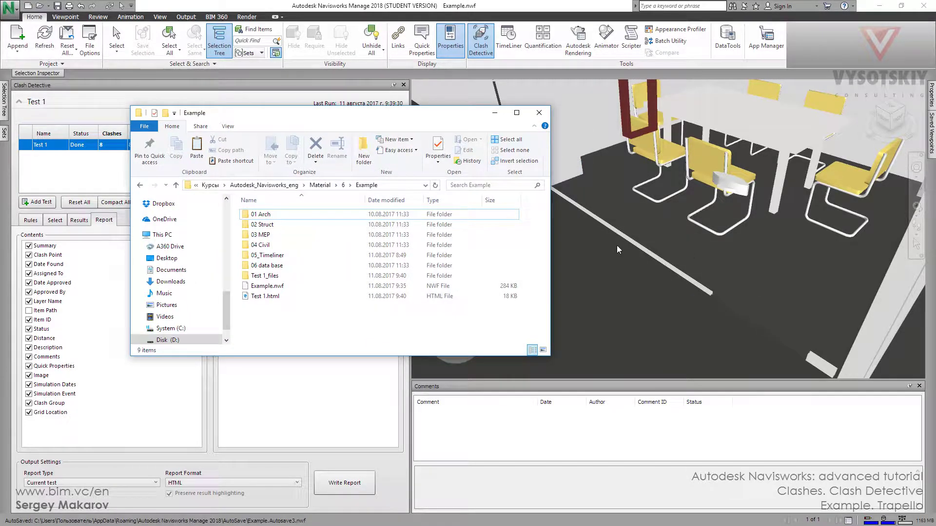
# Open Test 1.html in the browser and examine the clash entries, their element IDs and the enlarged Clash6 image, closing the report when done
pyautogui.doubleClick(257, 297)
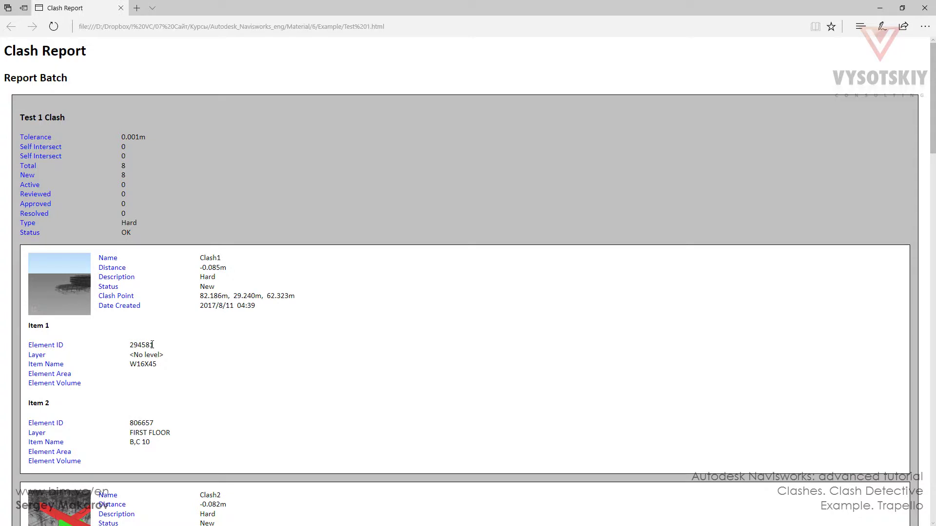
pyautogui.moveTo(154, 345); pyautogui.dragTo(133, 344)
pyautogui.scroll(-5, 191, 340)
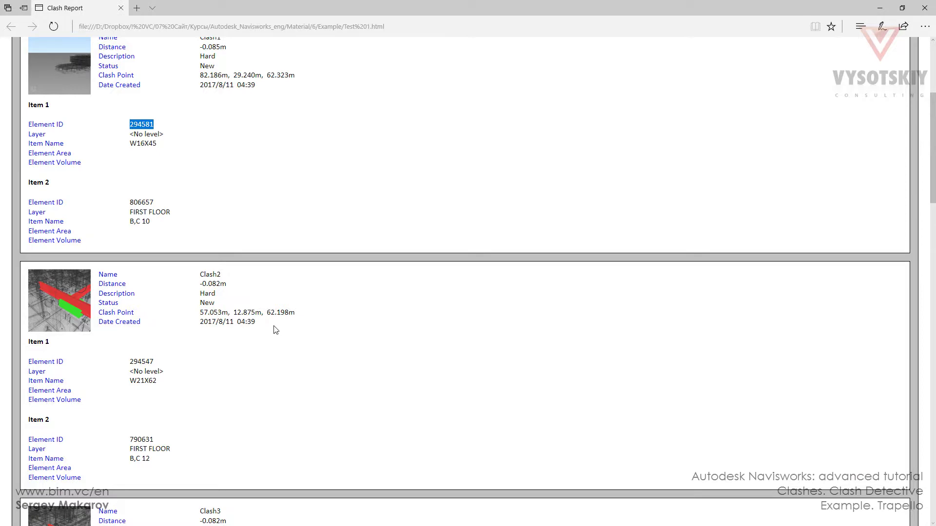
pyautogui.scroll(-6, 276, 331)
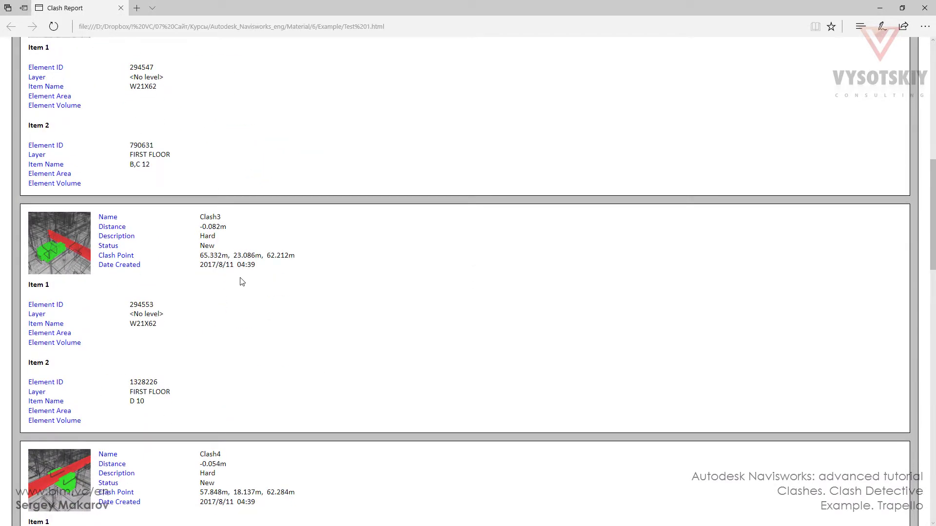
pyautogui.scroll(-15, 220, 279)
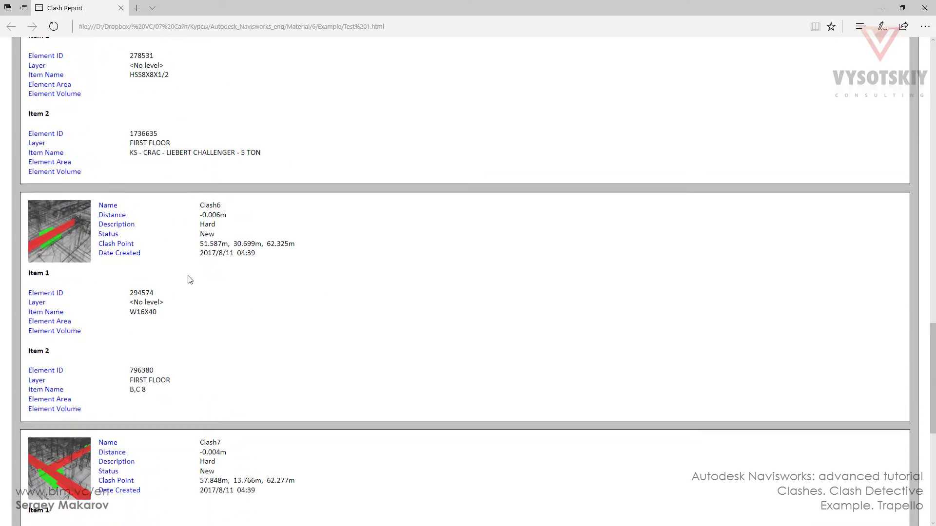
pyautogui.click(62, 210)
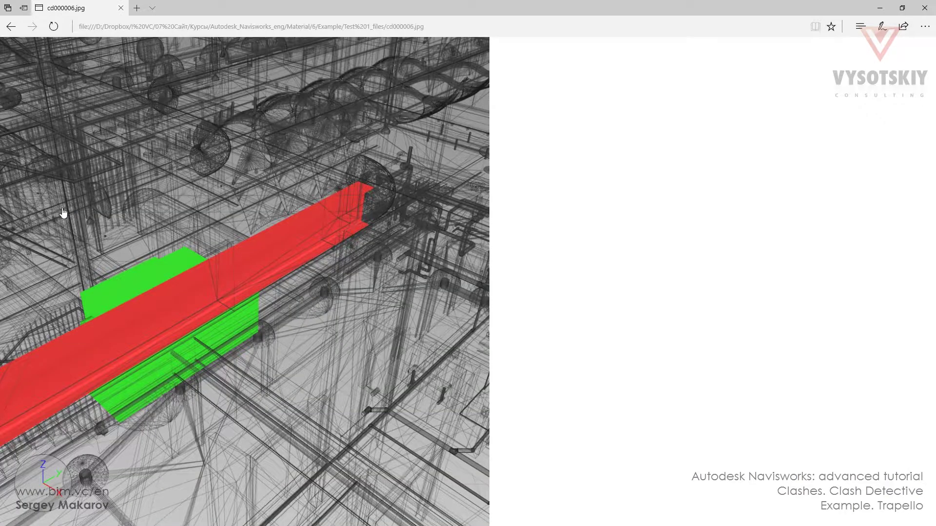
pyautogui.click(11, 27)
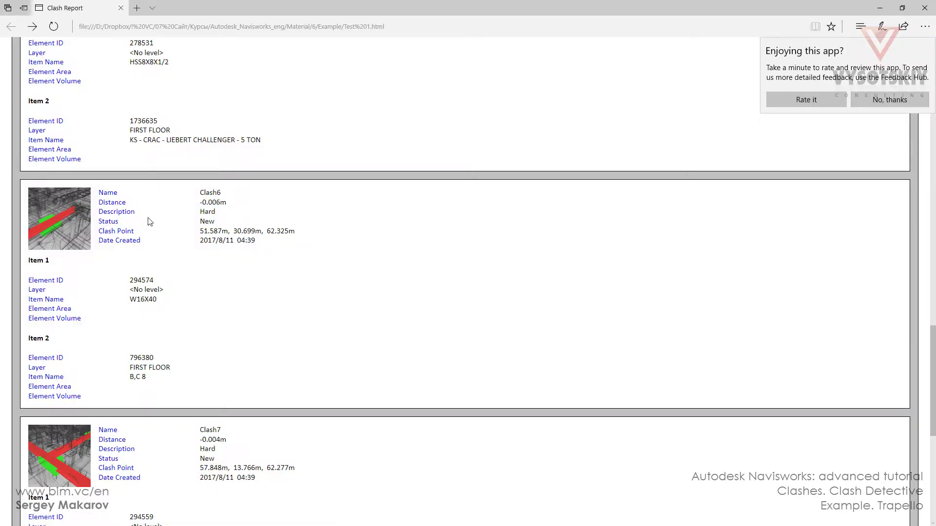
pyautogui.scroll(-6, 166, 304)
pyautogui.scroll(14, 181, 301)
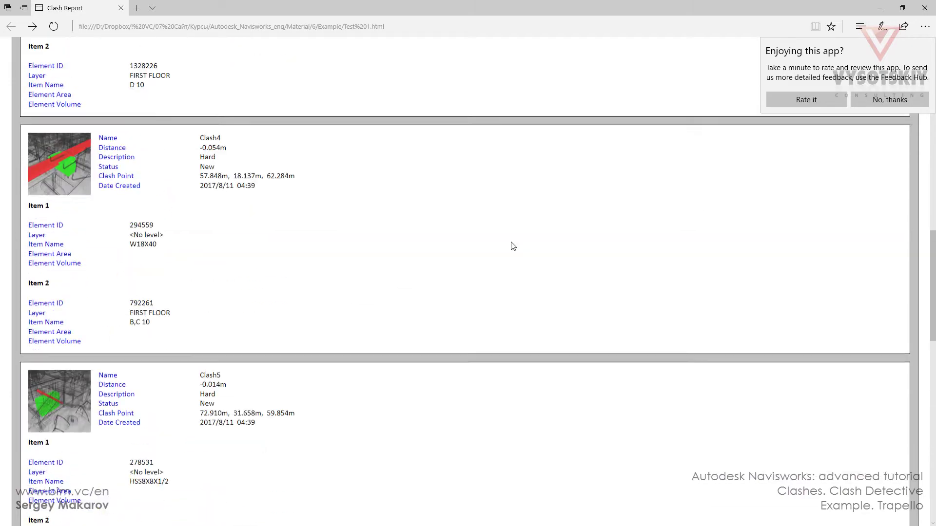
pyautogui.click(925, 7)
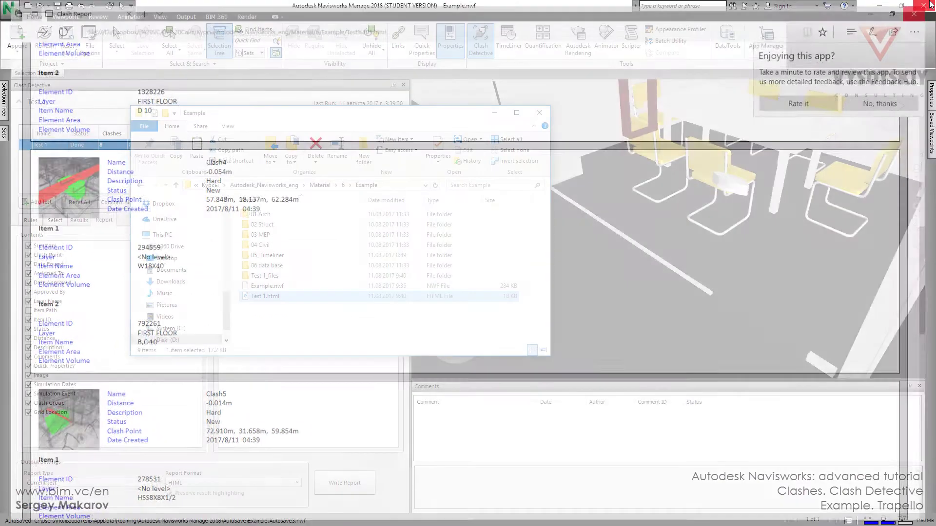
# Return to the Navisworks project, save Example.nwf and unload it by starting a new empty file
pyautogui.click(496, 117)
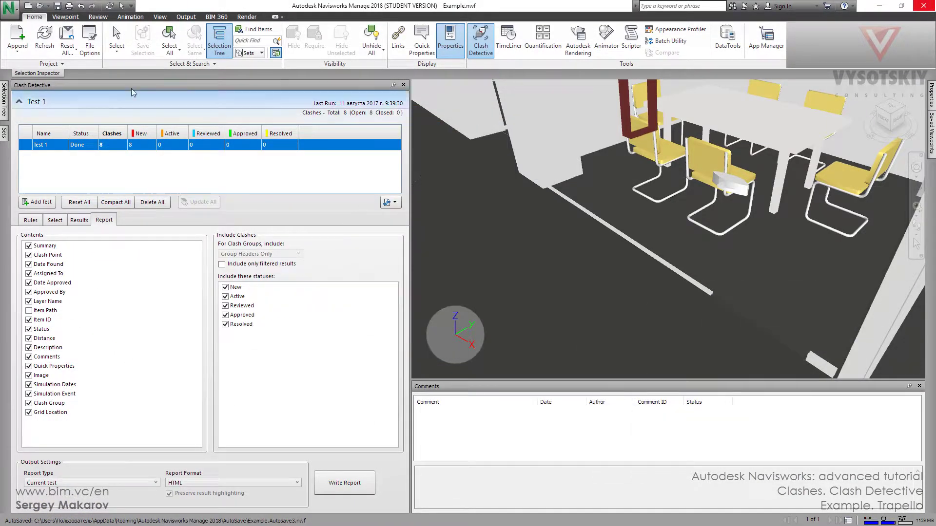
pyautogui.click(58, 6)
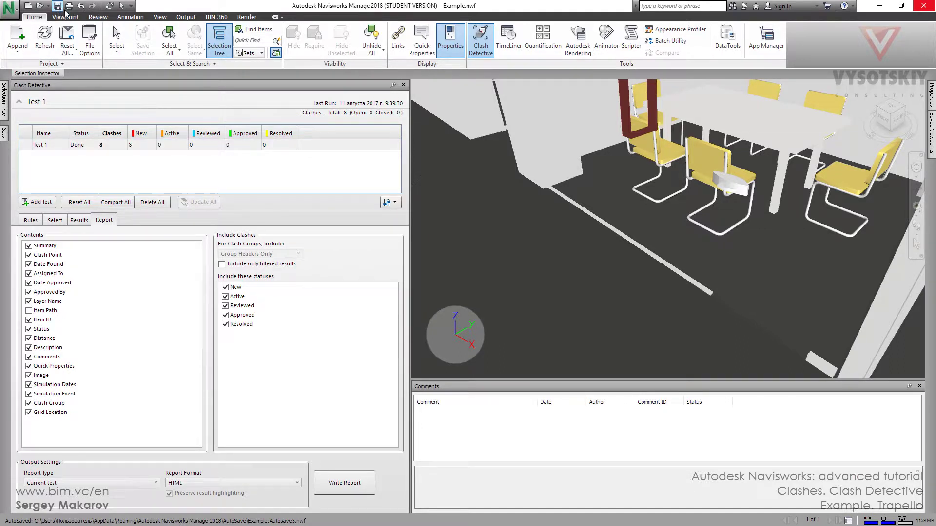
pyautogui.click(28, 6)
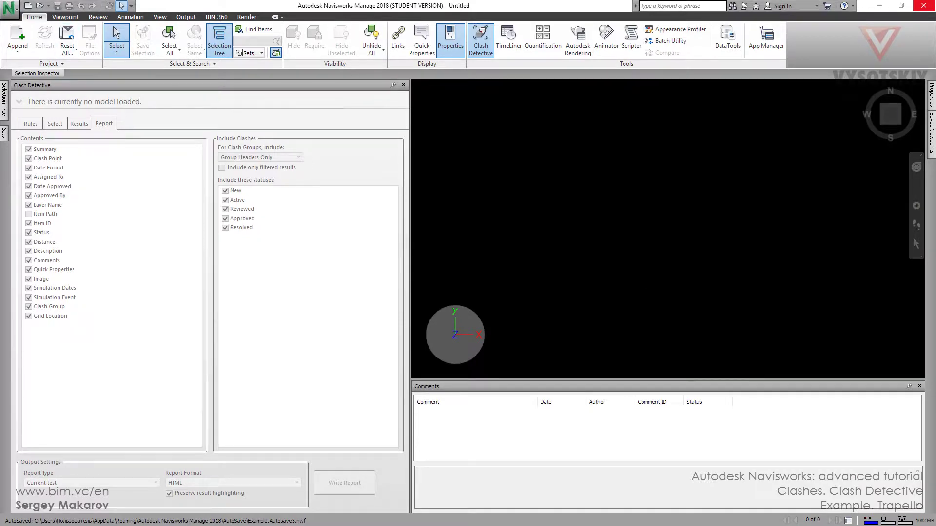
# In File Explorer, copy TRAPELO_MEP.nwc from the Modified rvt and nwc folder into 03 MEP, replacing the existing file
pyautogui.hotkey('alt', 'Tab')
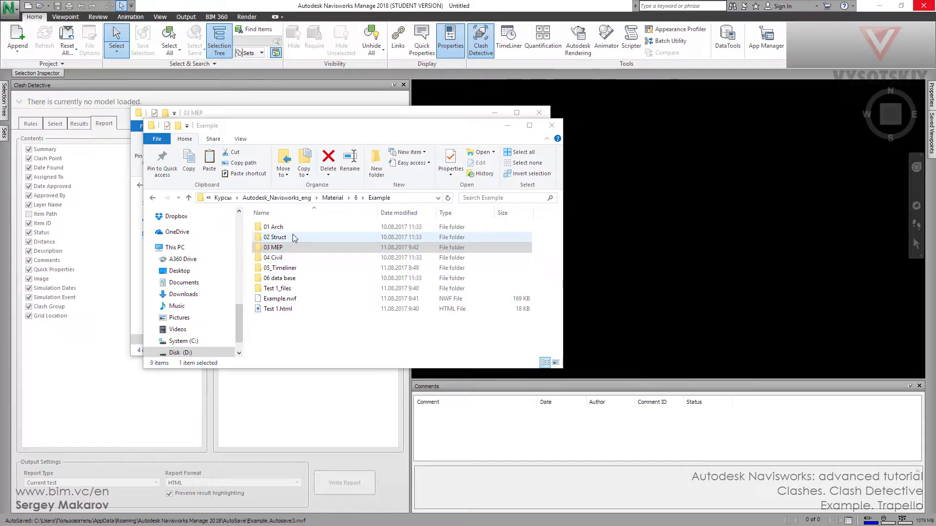
pyautogui.click(274, 248)
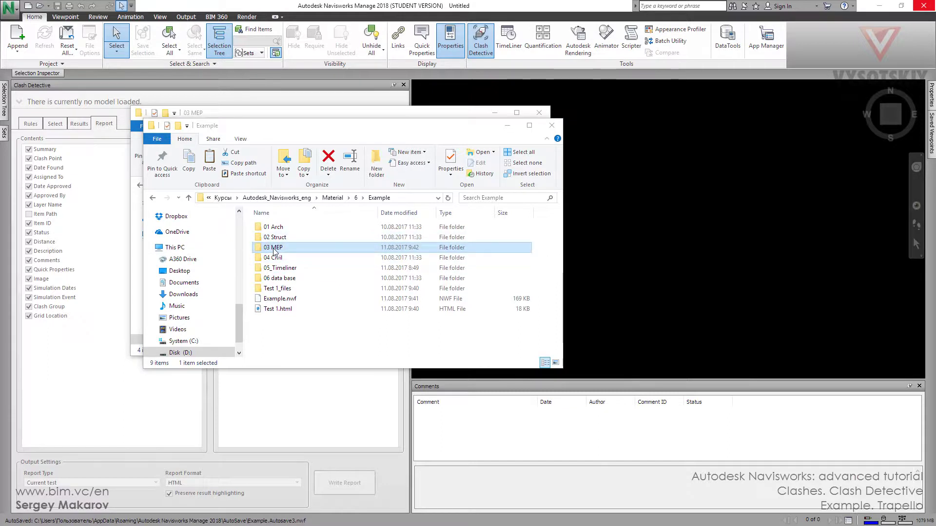
pyautogui.doubleClick(274, 248)
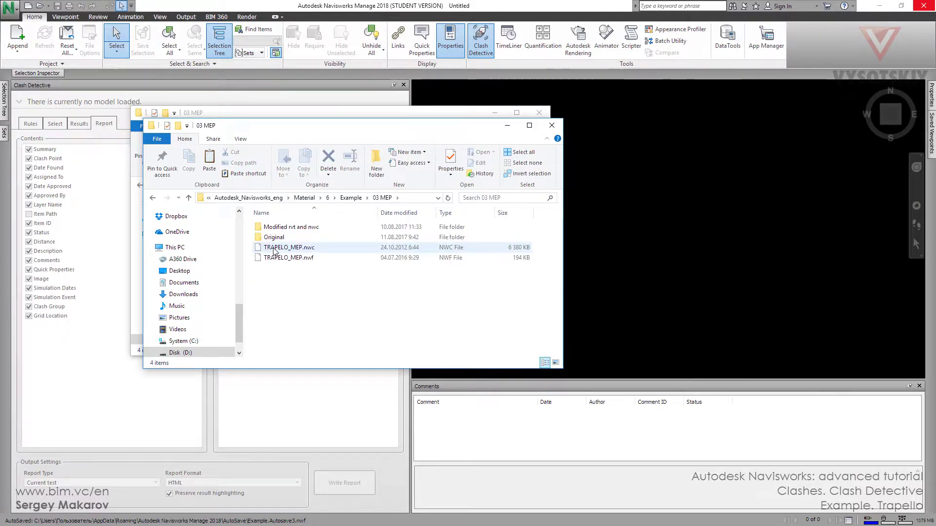
pyautogui.doubleClick(283, 227)
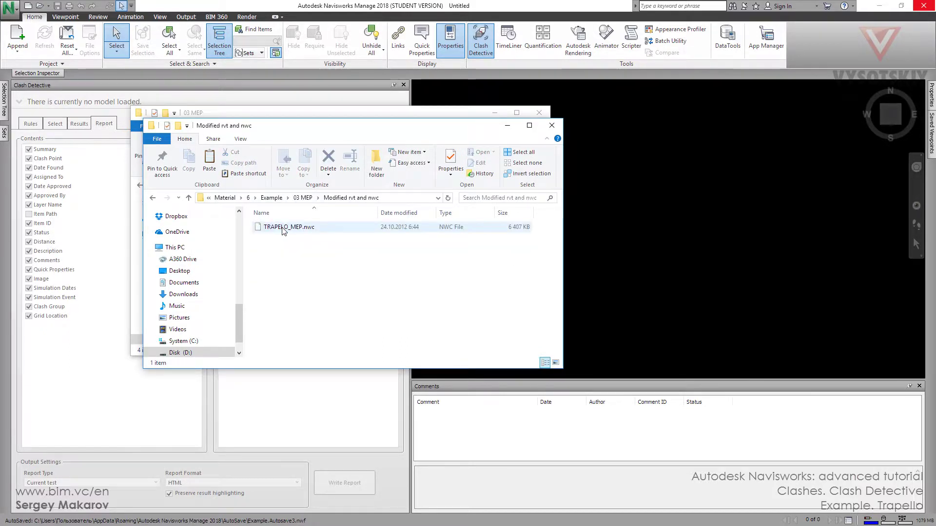
pyautogui.click(292, 228)
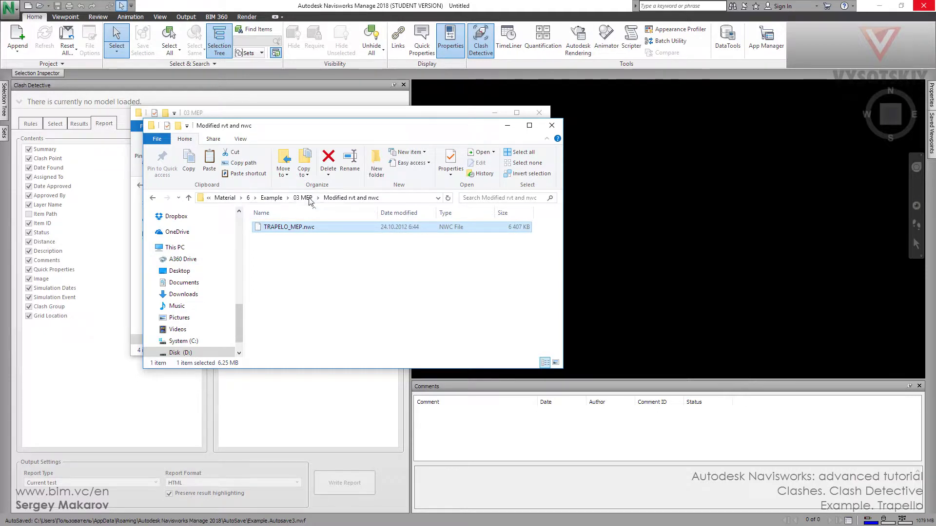
pyautogui.click(303, 198)
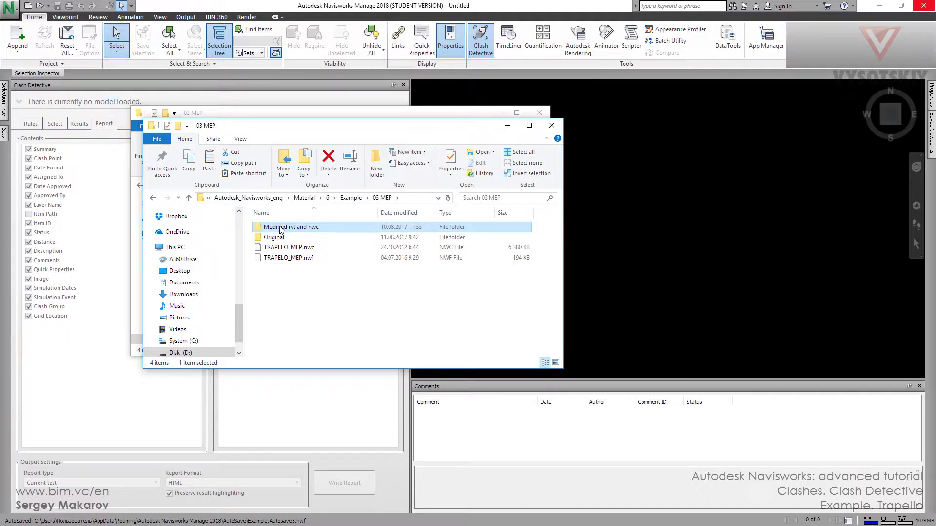
pyautogui.rightClick(286, 289)
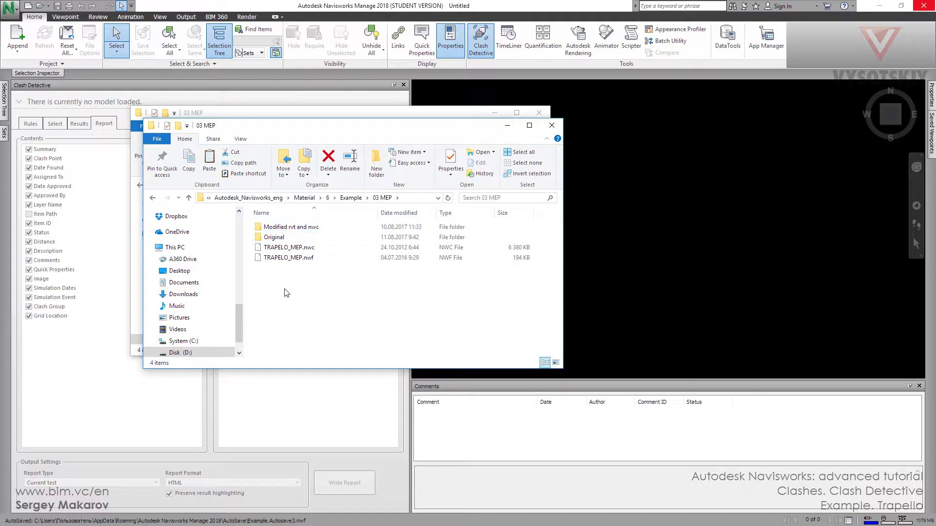
pyautogui.click(322, 369)
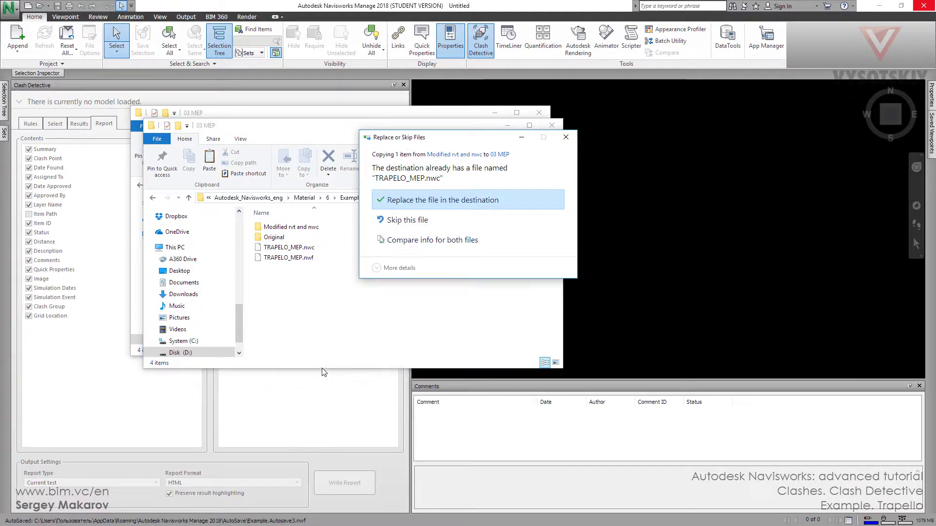
pyautogui.click(419, 201)
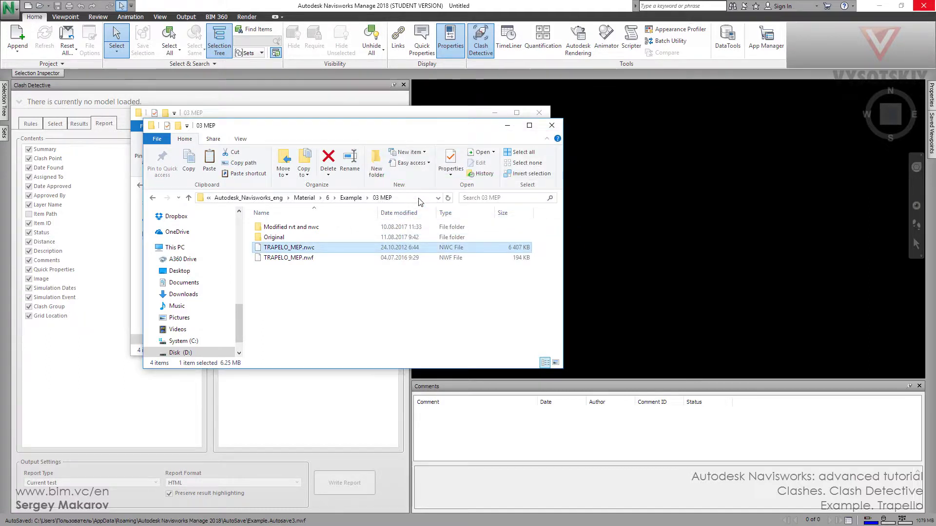
# Switch back to Navisworks and reopen Example.nwf from the recent documents
pyautogui.click(613, 143)
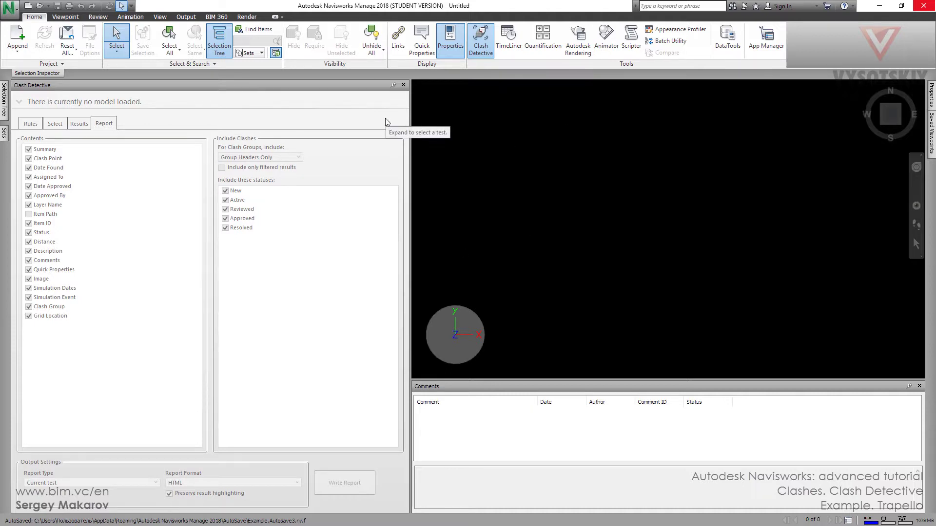
pyautogui.click(18, 9)
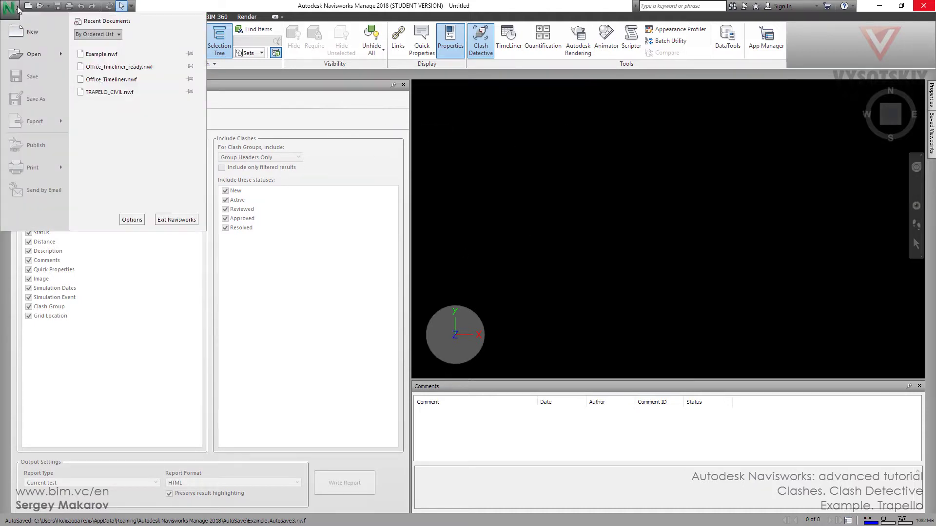
pyautogui.click(103, 55)
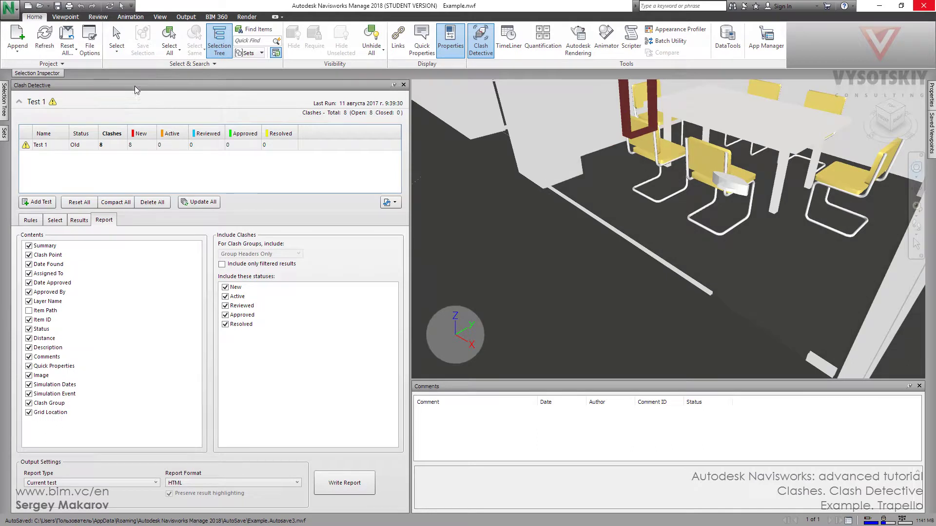
# Re-run the outdated clash test Test 1 on the reloaded model
pyautogui.moveTo(27, 147)
pyautogui.click(54, 146)
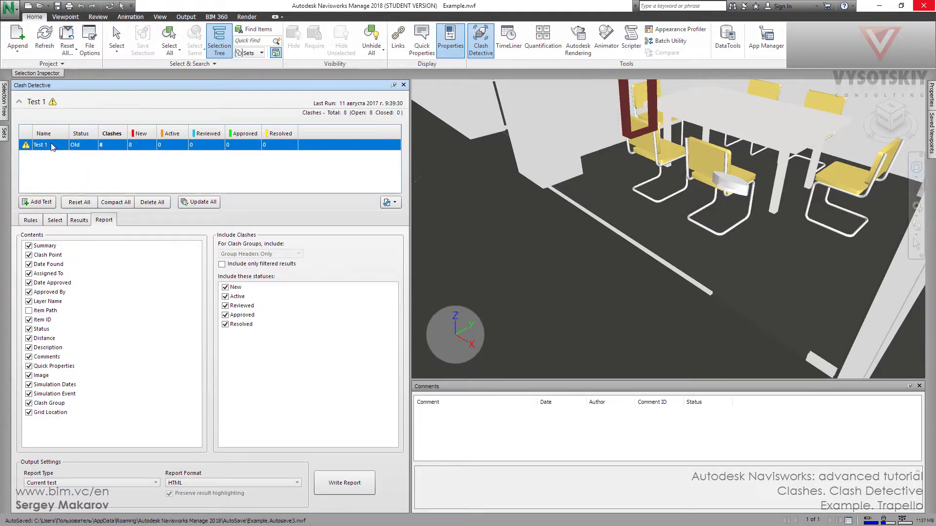
pyautogui.rightClick(53, 146)
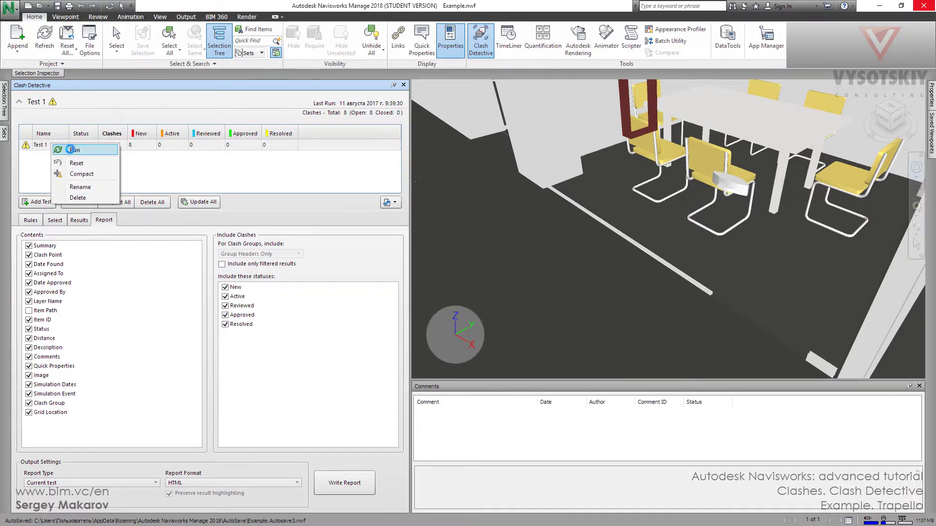
pyautogui.click(73, 150)
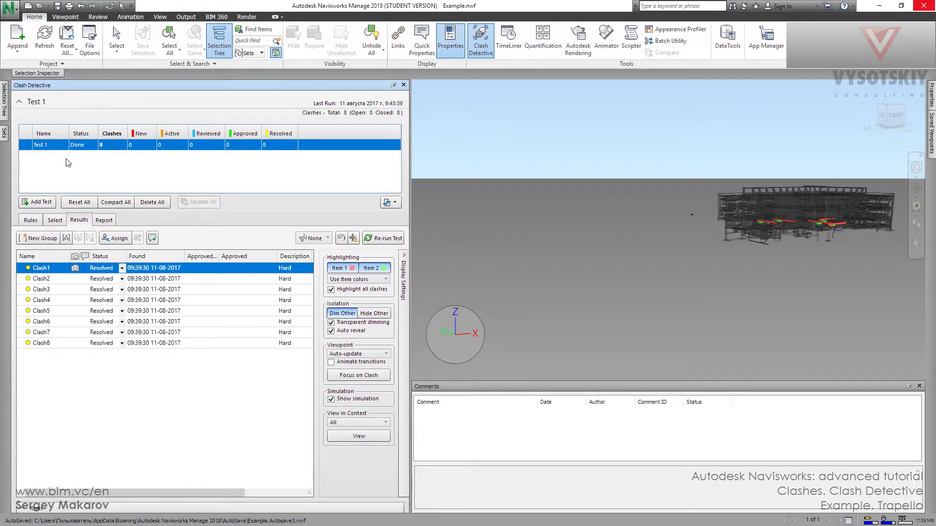
# Inspect Clash2 from below and close up to compare the beam and equipment positions, and check Clash3 and Clash5 in the model
pyautogui.click(56, 278)
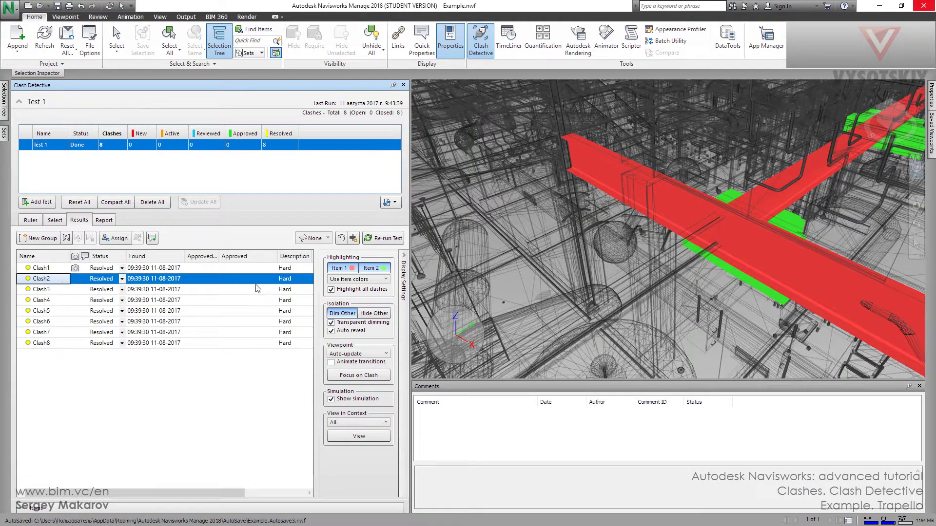
pyautogui.click(803, 191)
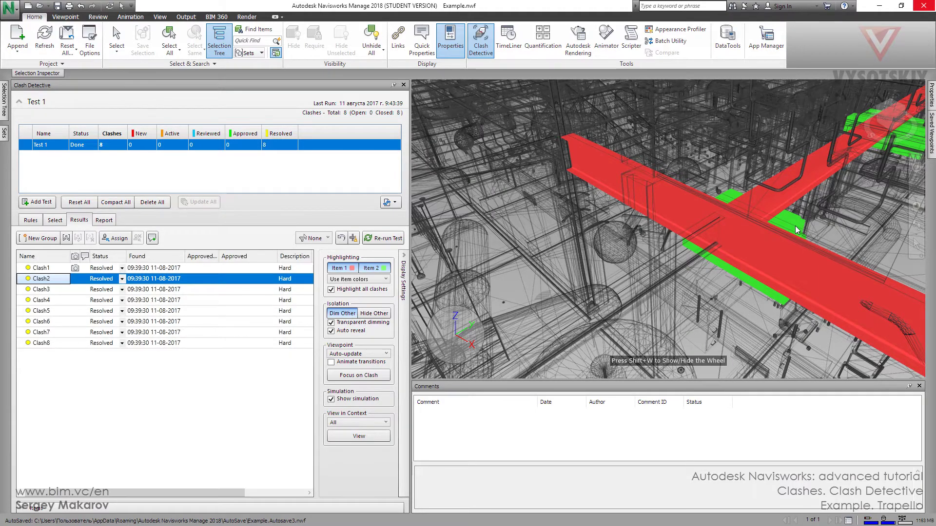
pyautogui.moveTo(798, 230)
pyautogui.keyDown('shift'); pyautogui.mouseDown(button='middle')
pyautogui.moveTo(696, 201)
pyautogui.moveTo(711, 185)
pyautogui.mouseUp(button='middle'); pyautogui.keyUp('shift')
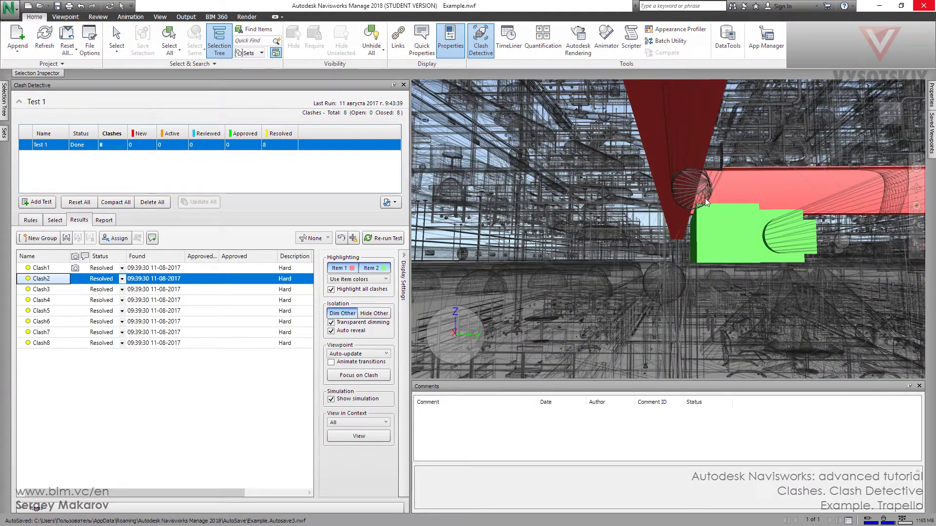
pyautogui.scroll(5, 680, 249)
pyautogui.scroll(3, 680, 250)
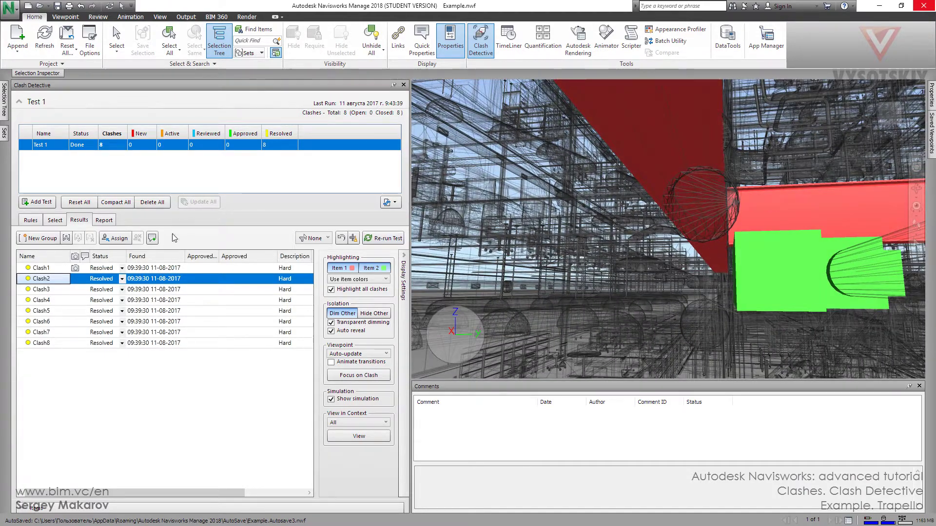
pyautogui.click(56, 289)
pyautogui.click(64, 313)
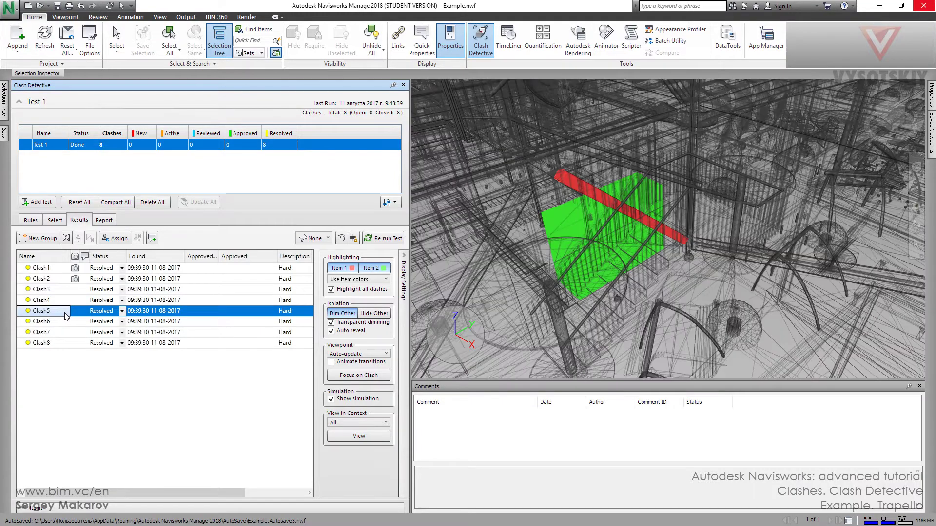